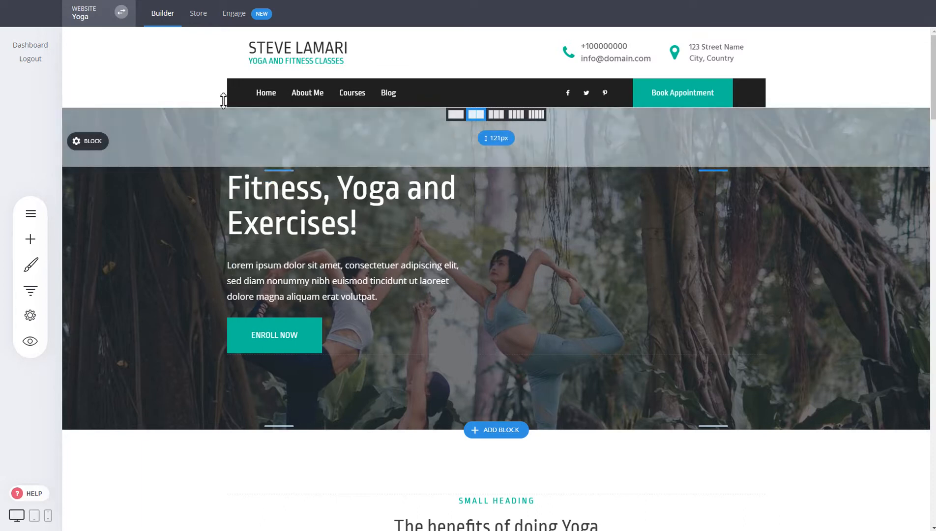
Step: Create a new physical product in the store's product list and title it "Physical"
click(205, 23)
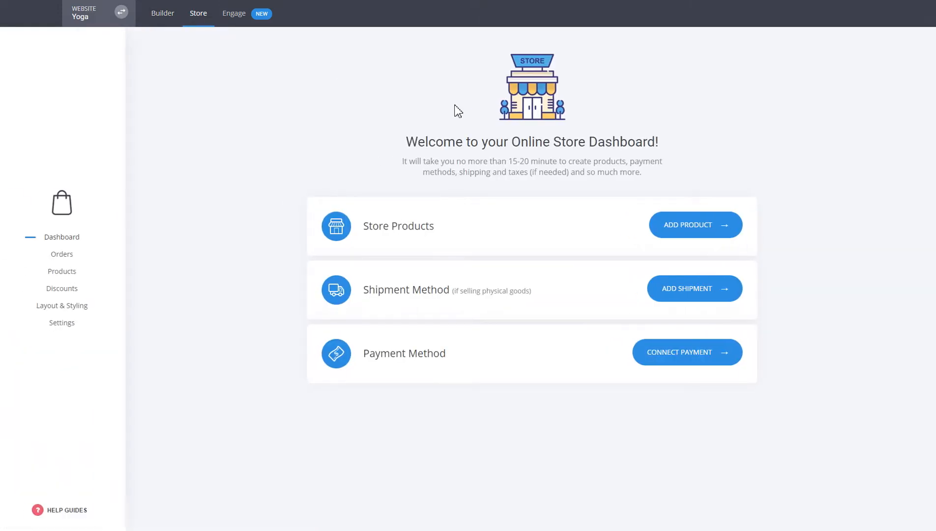
click(69, 275)
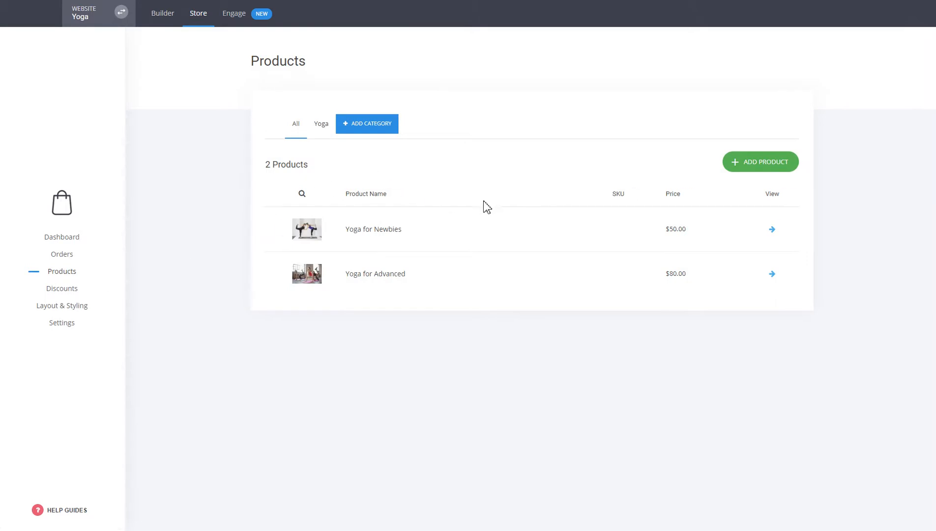
click(750, 167)
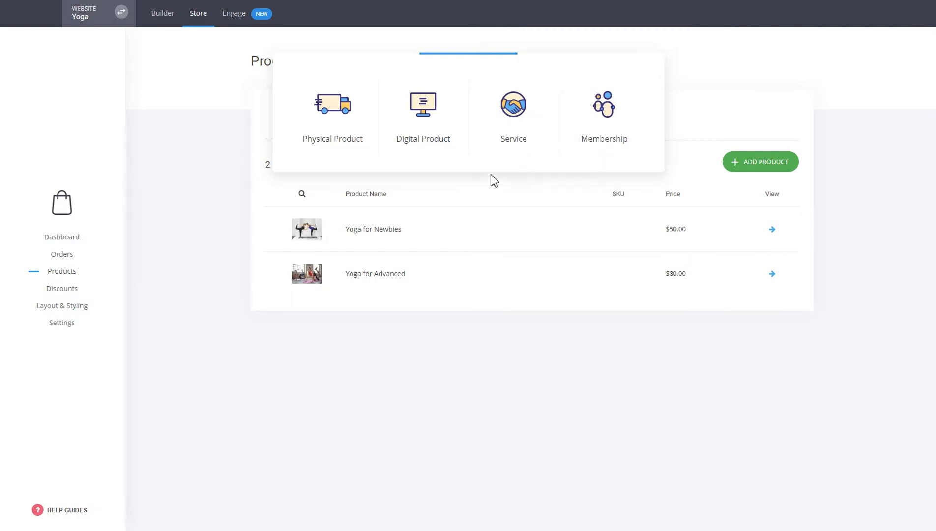
click(333, 138)
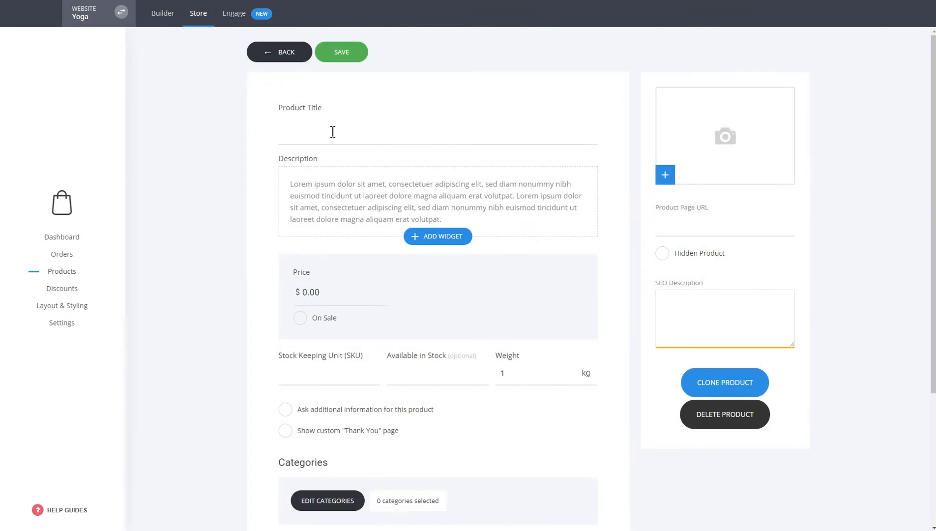
click(333, 132)
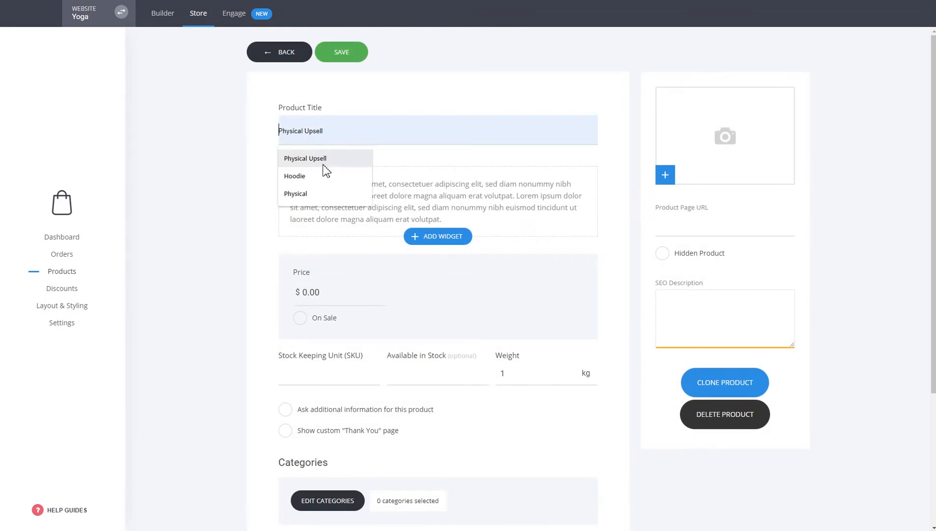
click(301, 194)
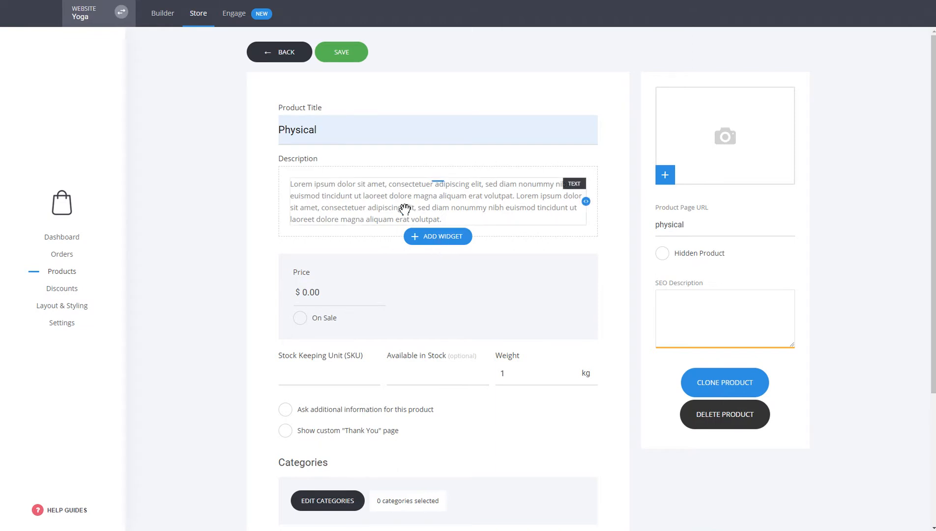
Step: Set the new product's price to $10
click(425, 237)
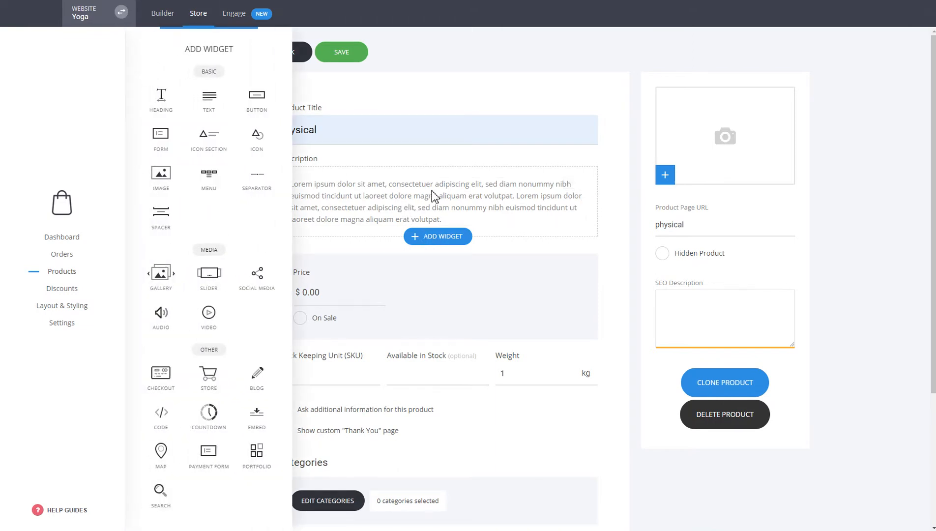
click(576, 264)
double_click(296, 294)
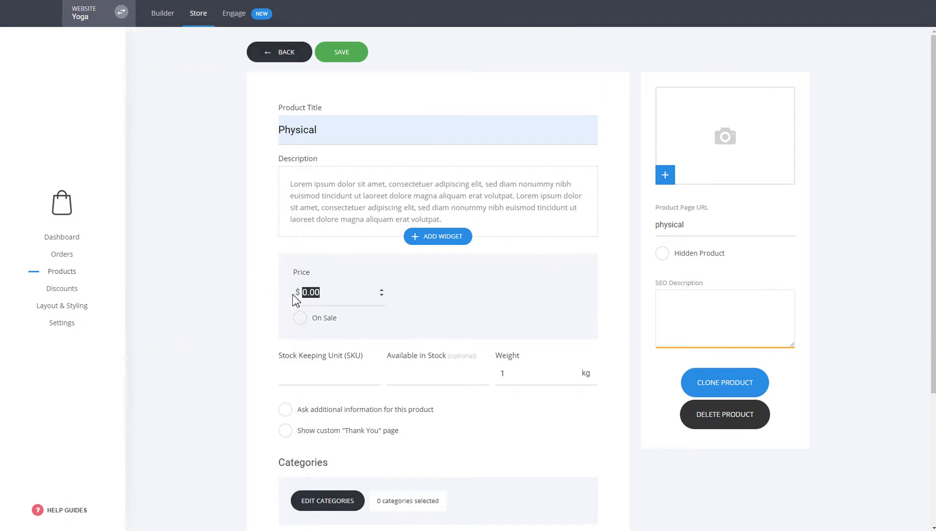
text(10)
Step: Assign the product to the Yoga category
scroll(605, 327, down, 2)
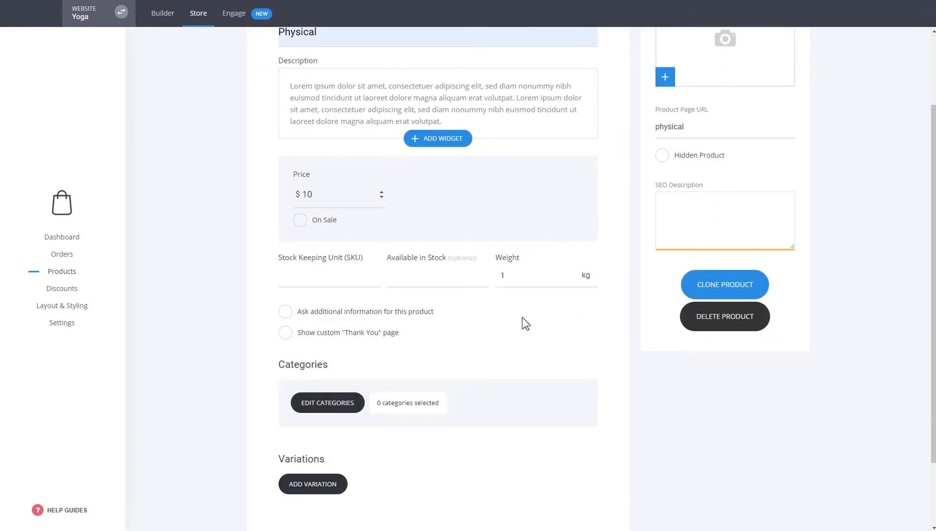
click(329, 410)
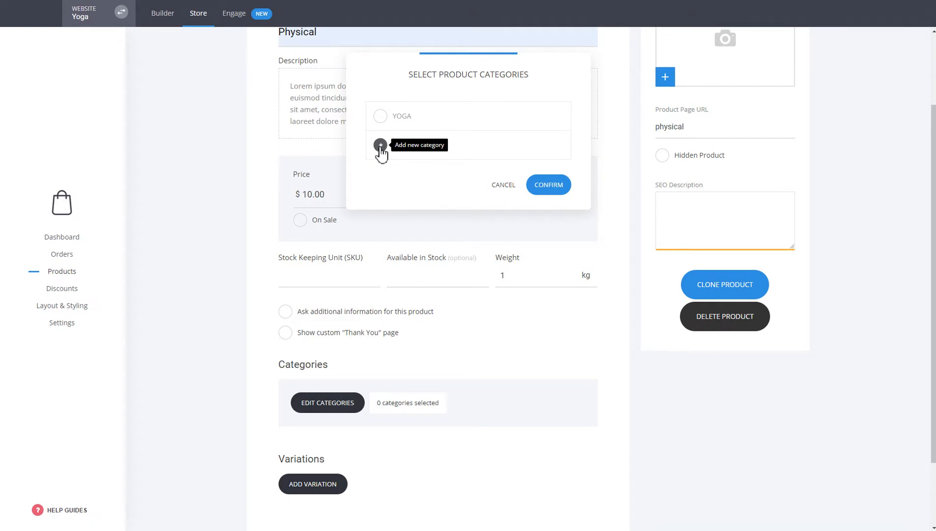
click(382, 123)
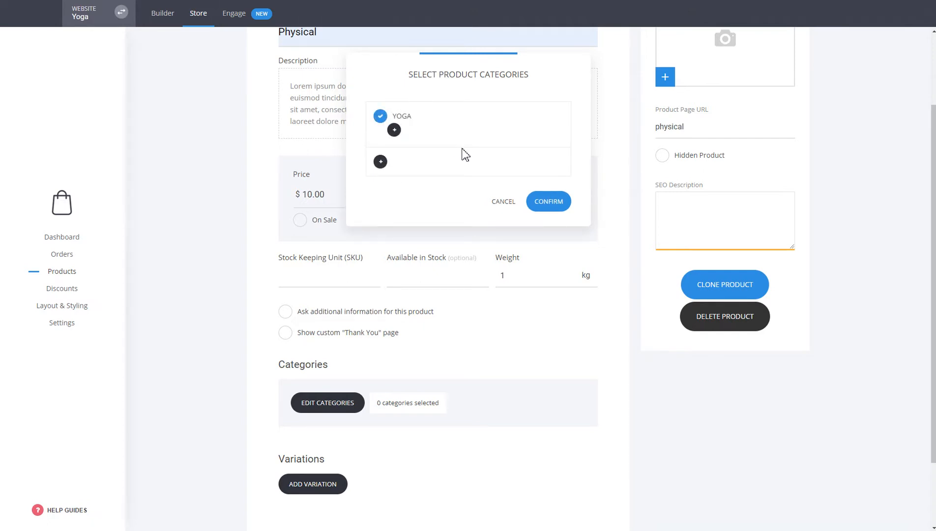
click(556, 205)
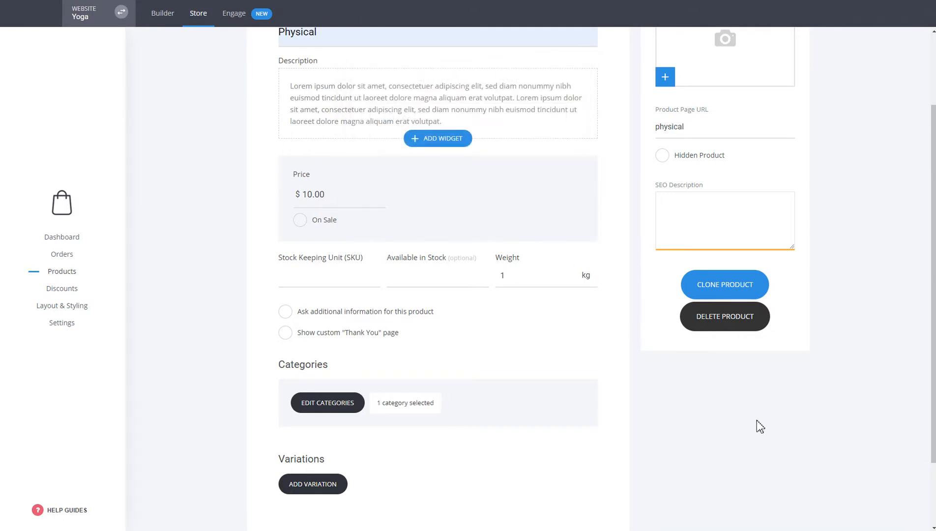
Step: Add the wooden-path yoga photo from the Images folder as the product picture and save the product
scroll(776, 418, up, 3)
scroll(791, 412, down, 4)
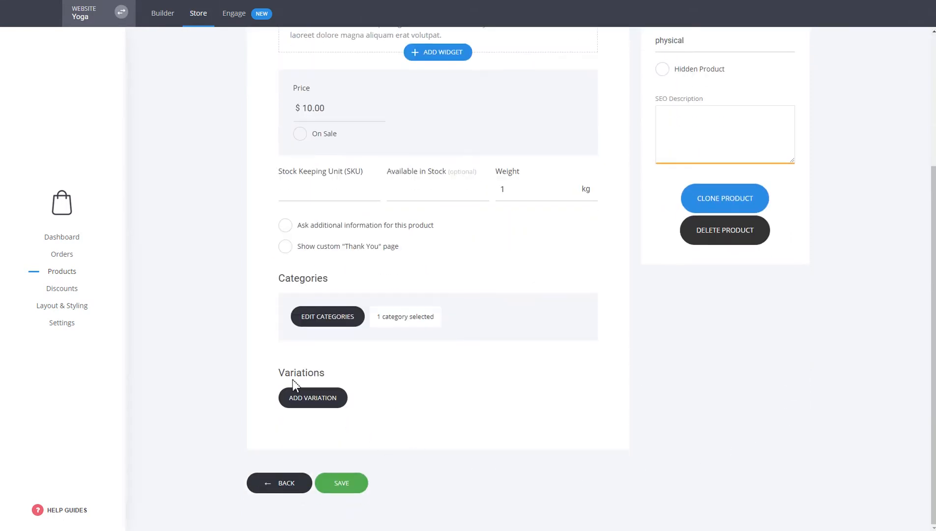
scroll(748, 413, up, 4)
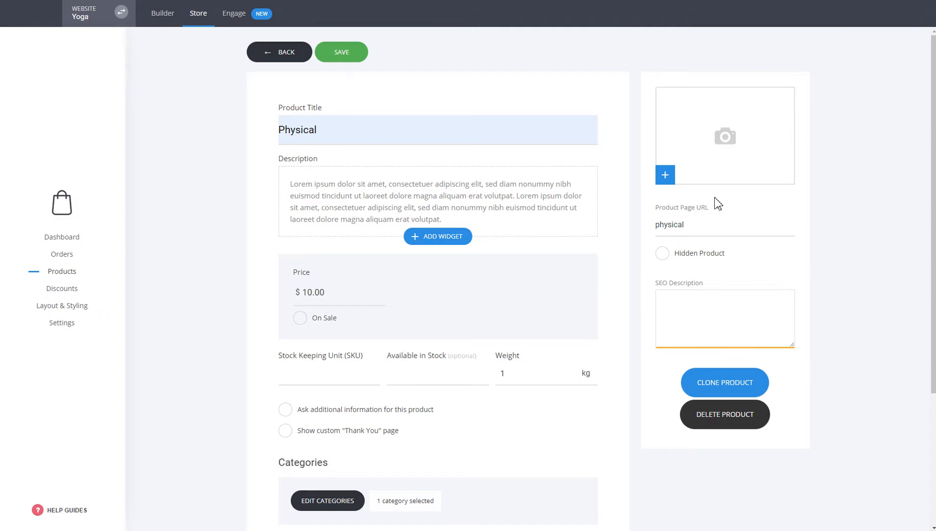
click(716, 180)
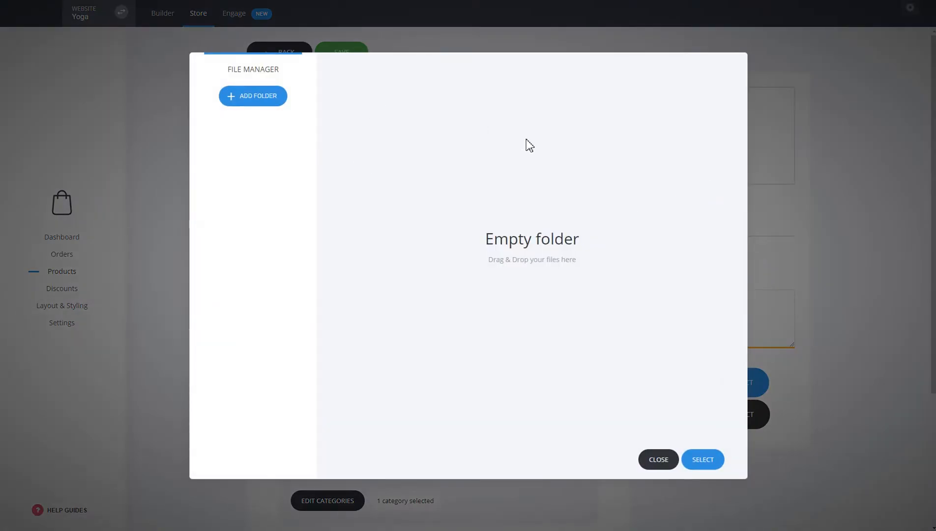
click(413, 120)
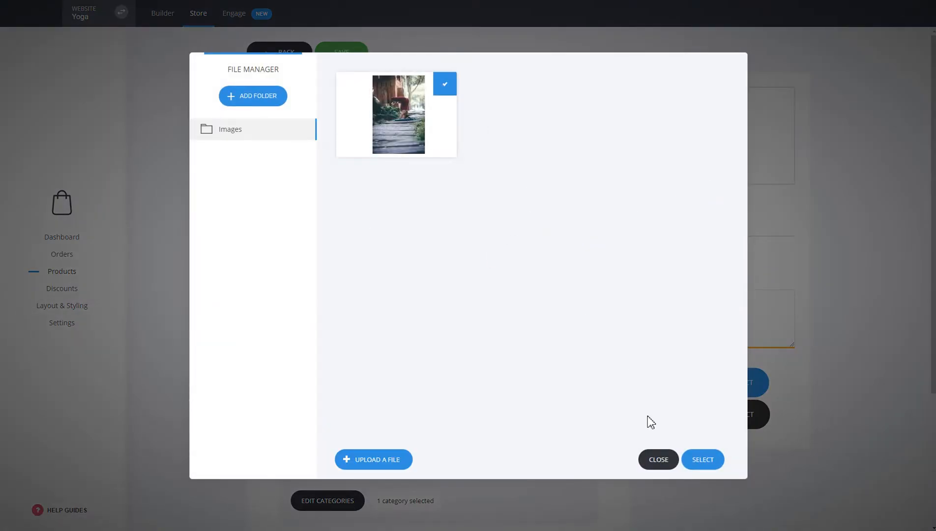
click(703, 461)
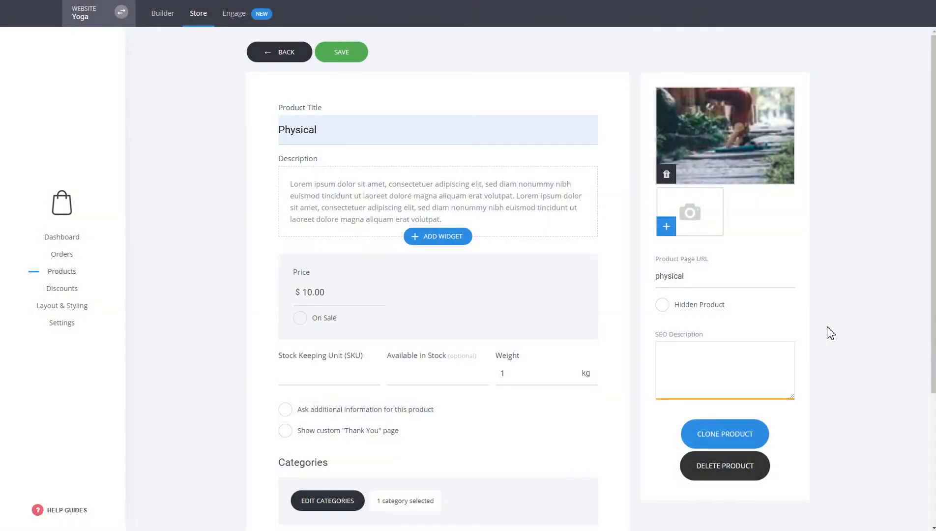
click(330, 56)
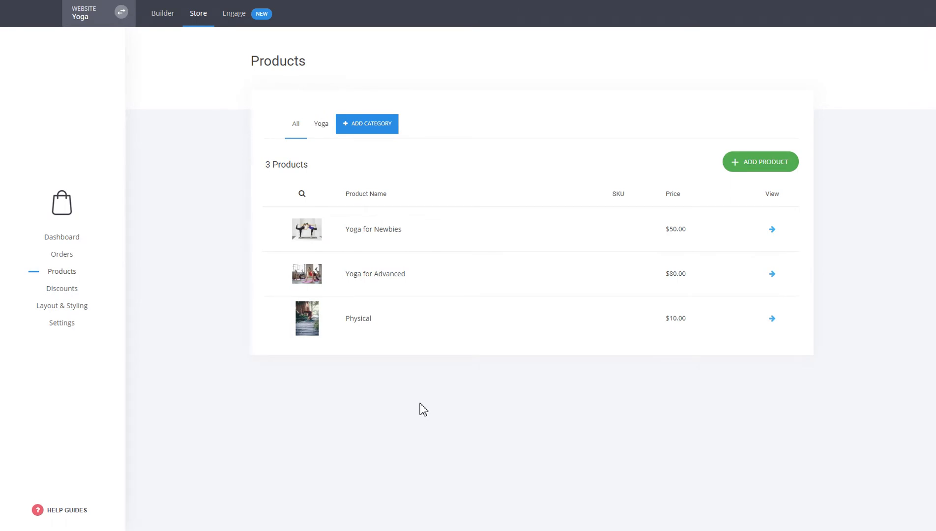
Step: Examine the existing shipping option's details in the store's shipping settings
click(63, 326)
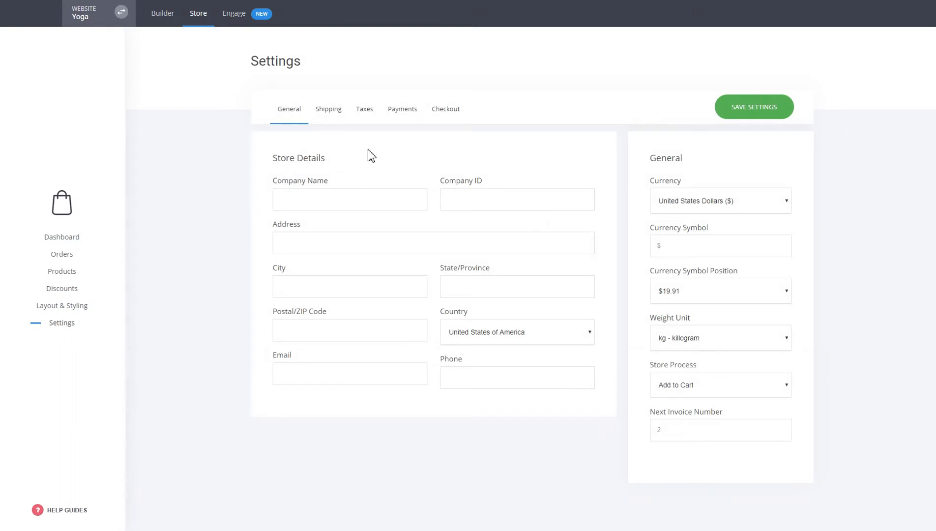
click(335, 119)
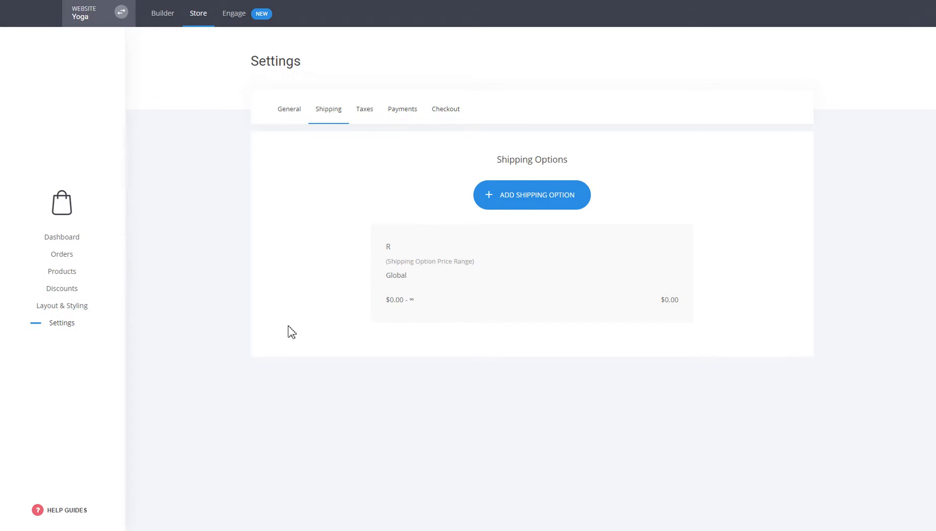
click(508, 291)
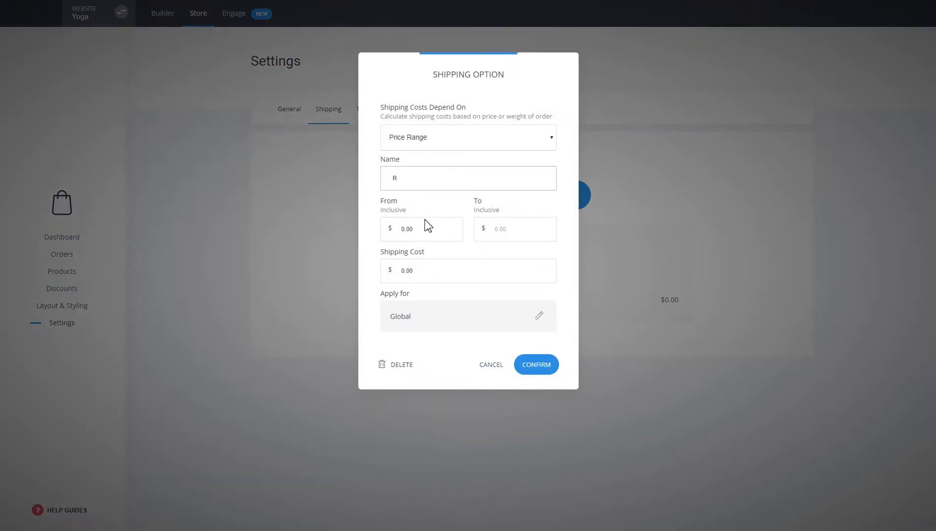
click(492, 368)
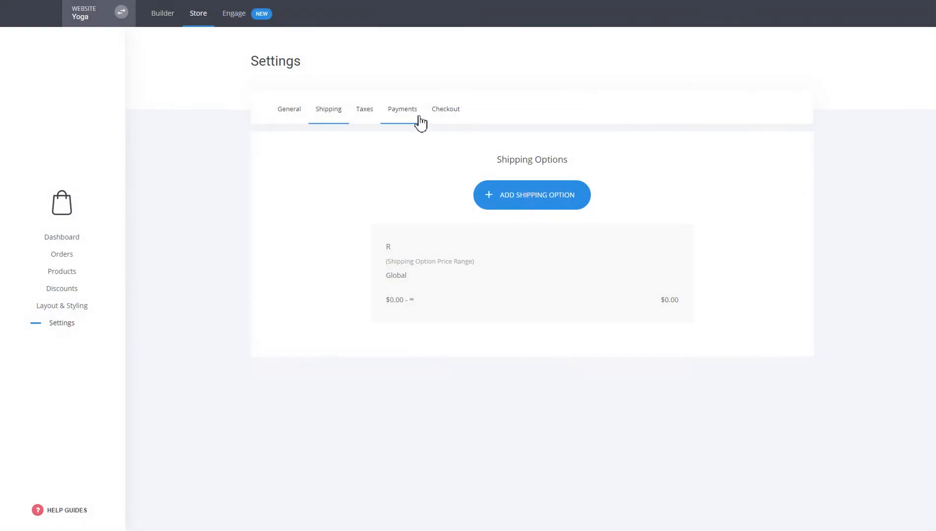
Step: Examine the available payment methods in the store's settings, including the Cash on Delivery and Bank Transfer options
click(420, 118)
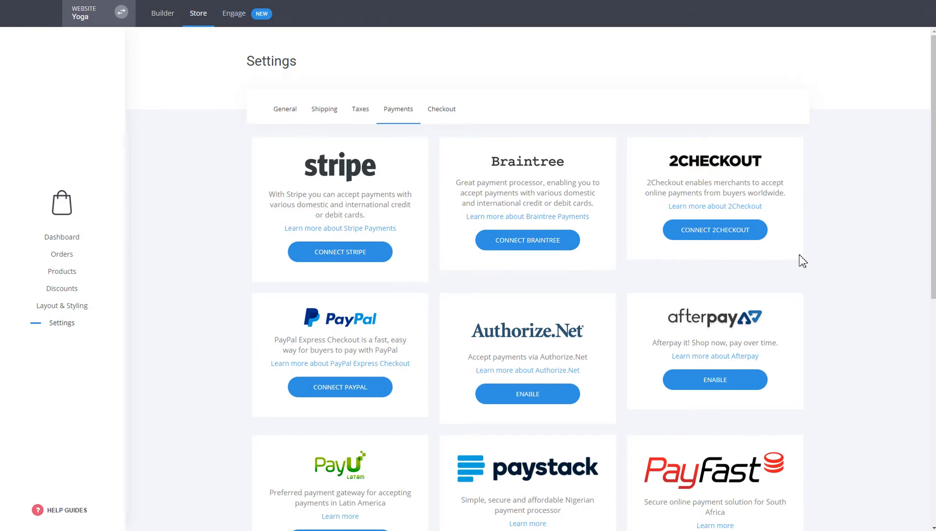
scroll(816, 256, down, 4)
scroll(821, 254, down, 5)
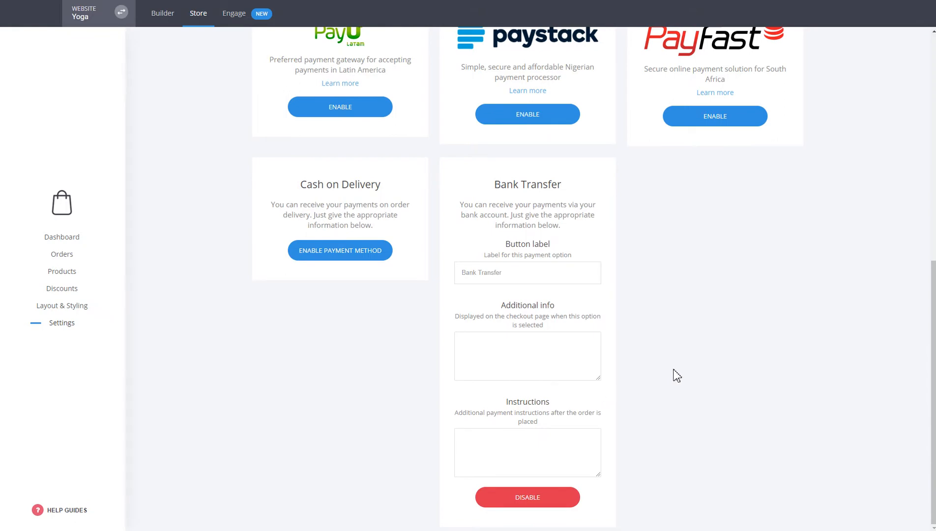
scroll(677, 376, up, 6)
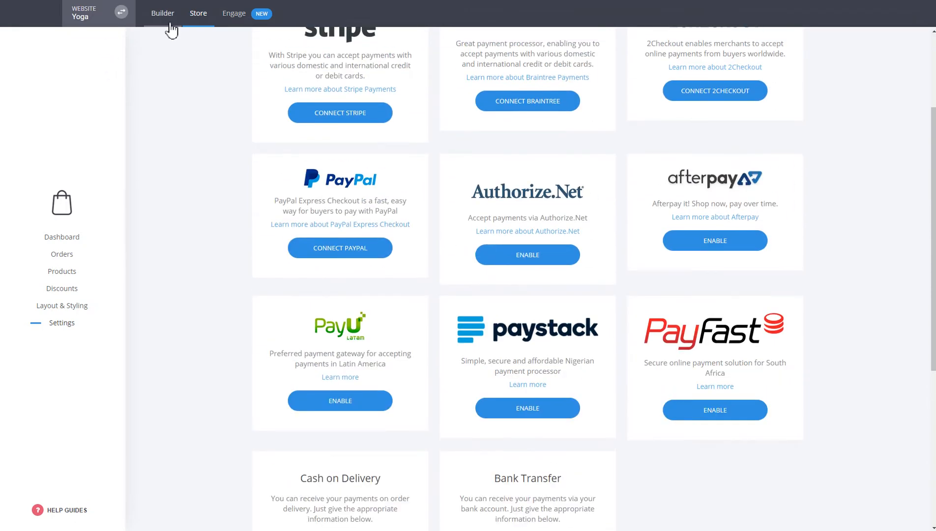
Step: Insert a Store widget below the "The benefits of doing Yoga" text on the website and lower its maximum number of products
click(169, 23)
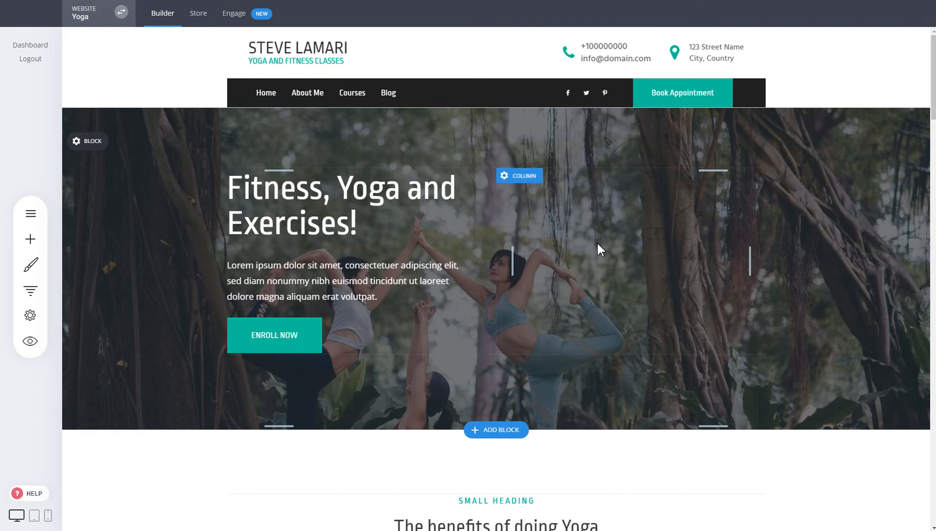
scroll(605, 255, down, 4)
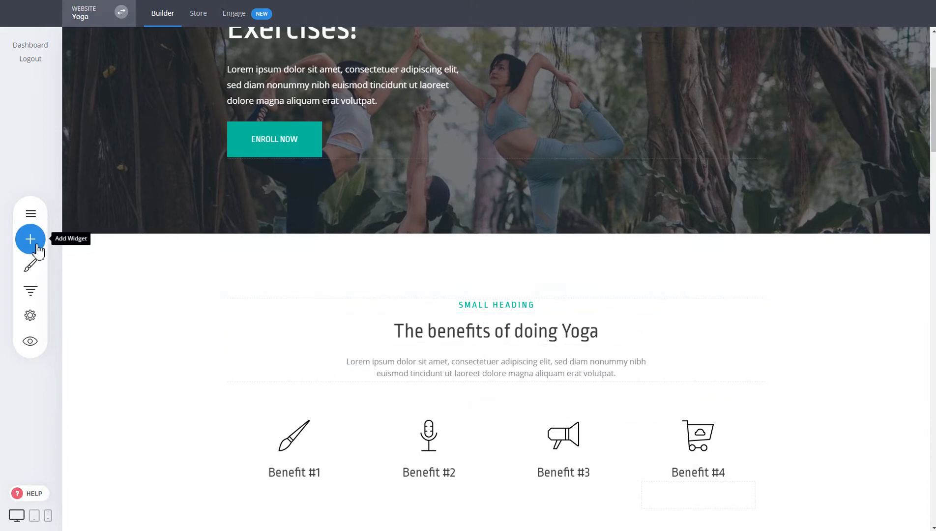
click(37, 246)
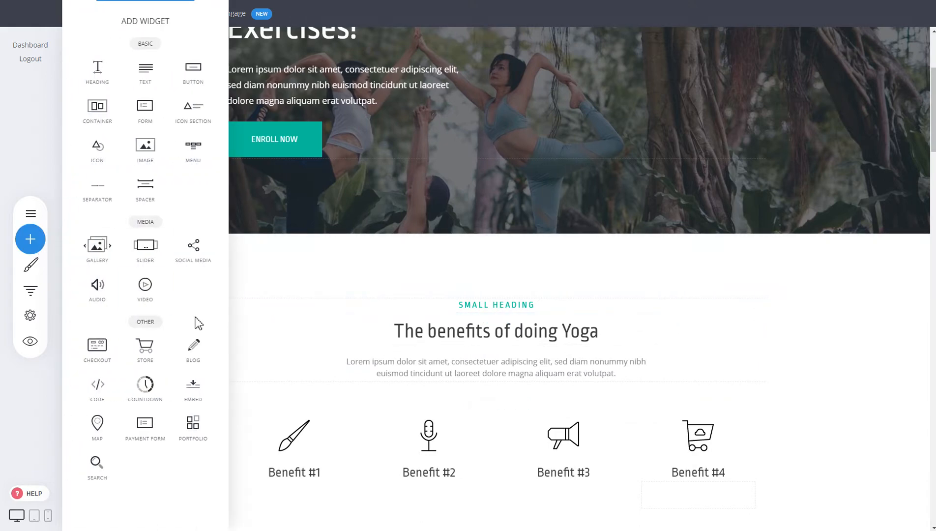
drag(147, 350, 560, 377)
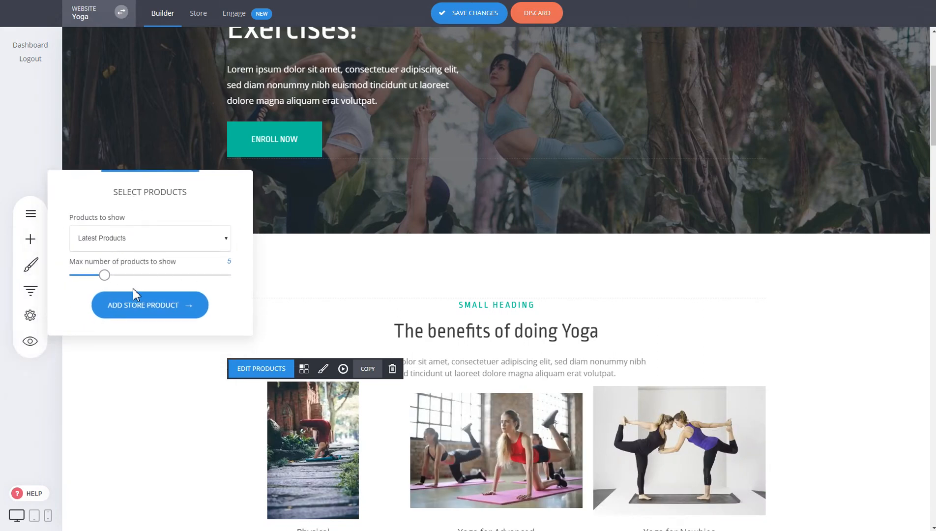
drag(104, 277, 87, 280)
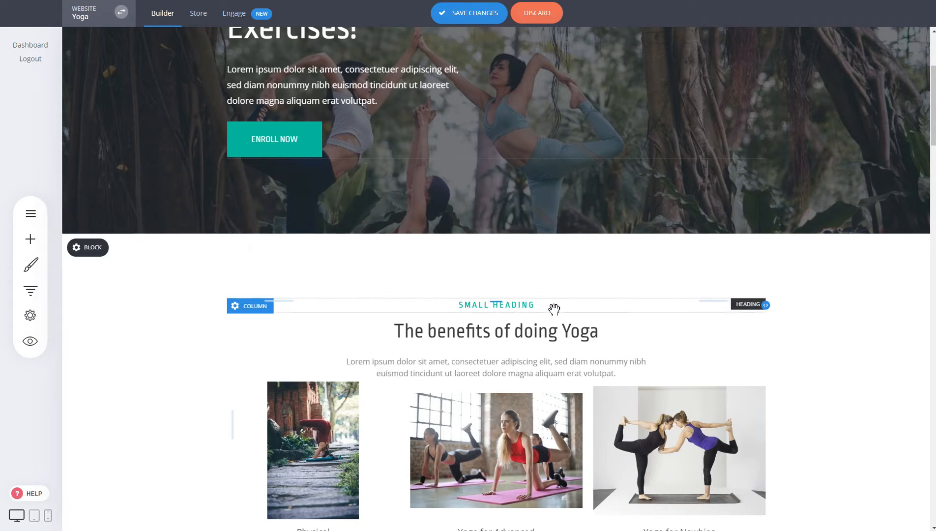
Step: Enable the "Add to Cart" / "Buy Now" button in the store widget's layout settings and save the page changes
scroll(548, 295, down, 4)
drag(514, 187, 515, 202)
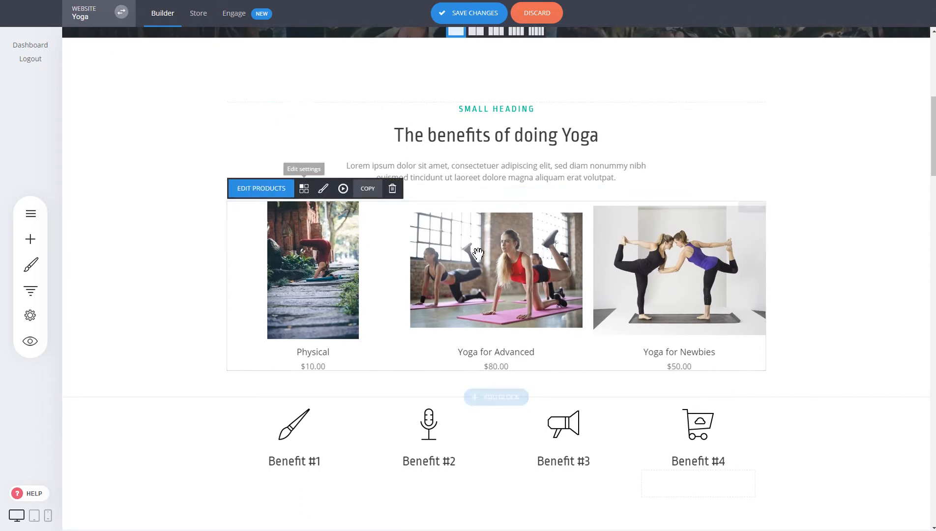
click(304, 189)
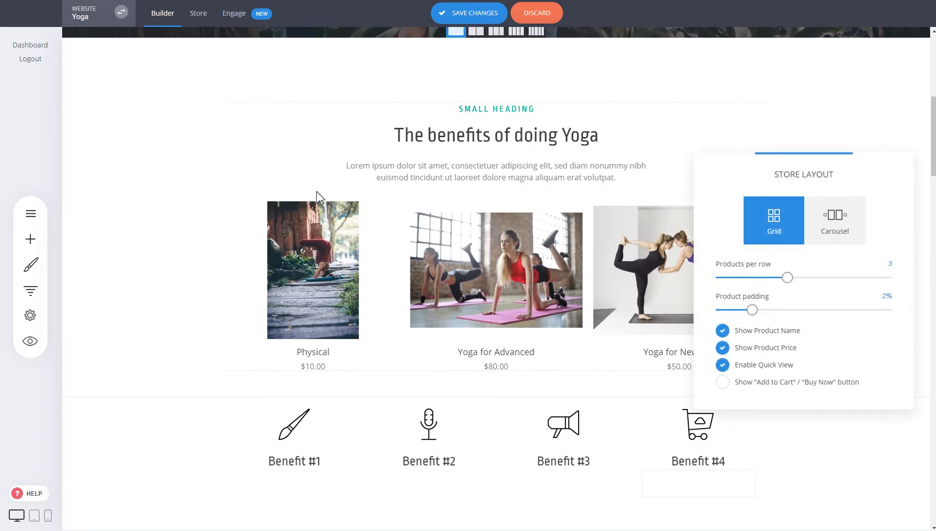
click(751, 389)
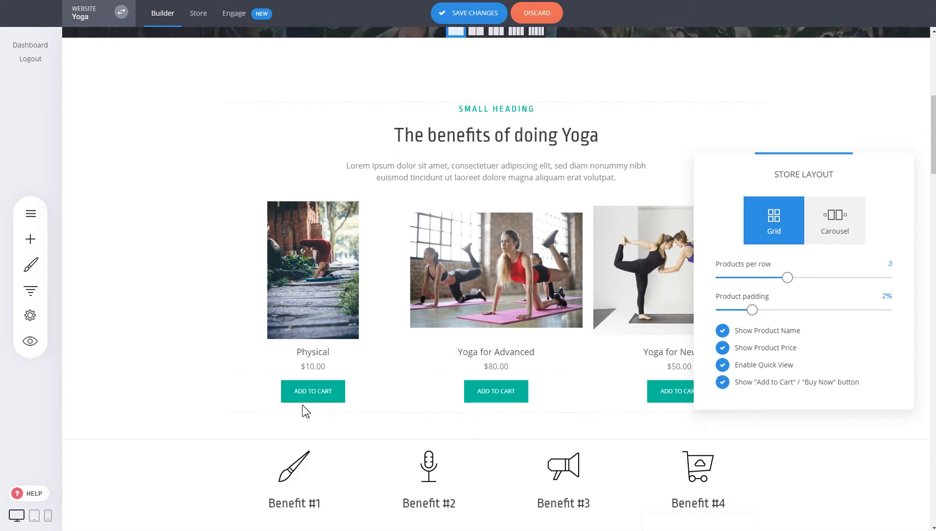
click(507, 401)
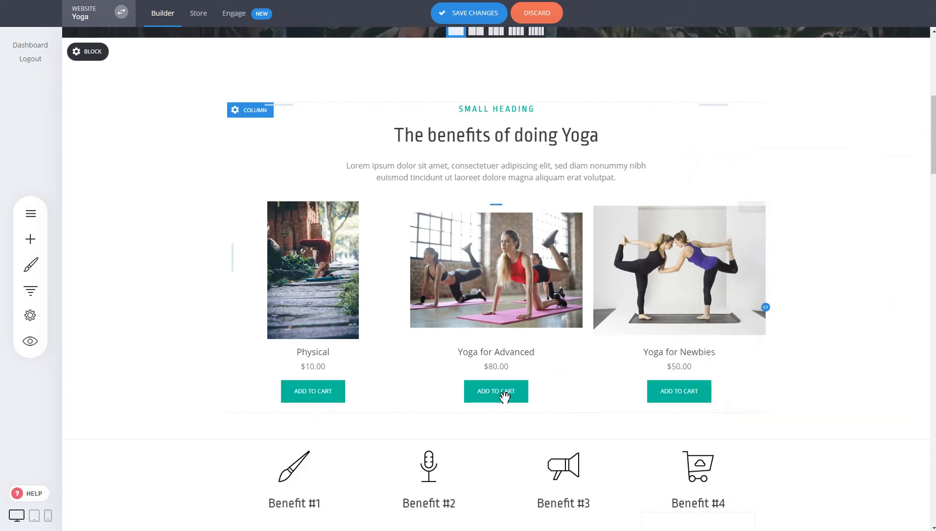
click(467, 22)
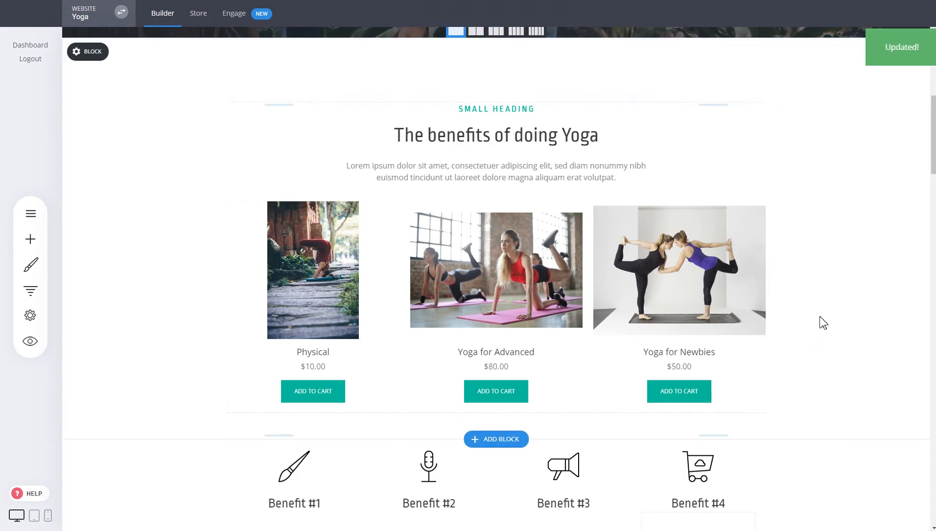
Step: Add a Cart widget to the website header's navigation bar, after the Book Appointment button
scroll(824, 323, up, 8)
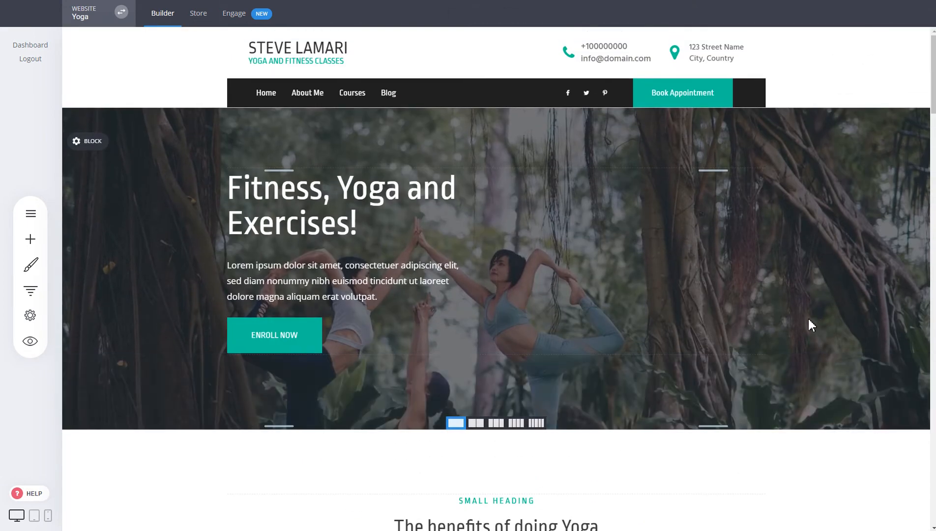
mouse_move(746, 96)
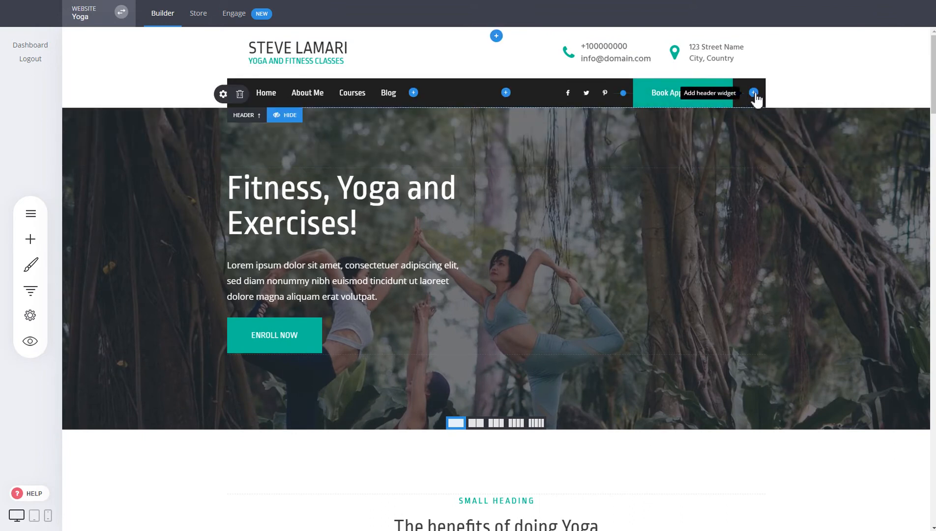
click(754, 93)
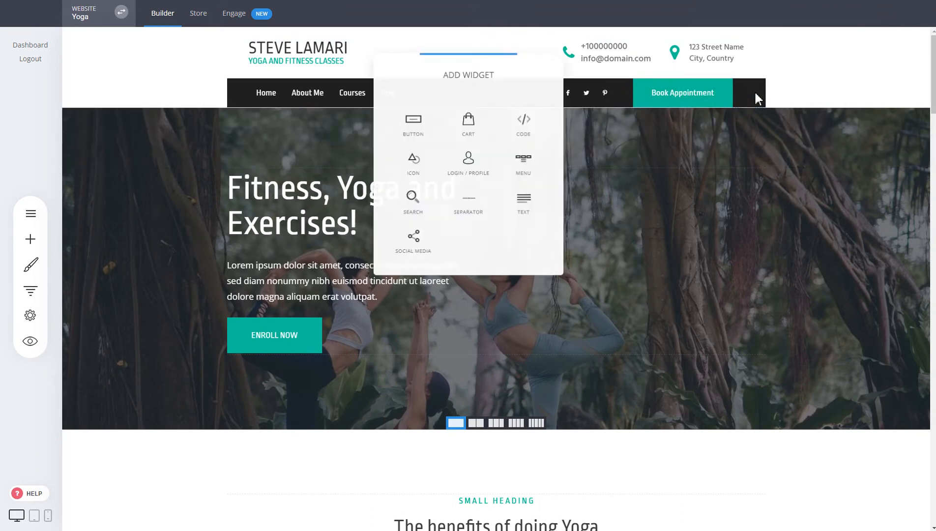
click(468, 126)
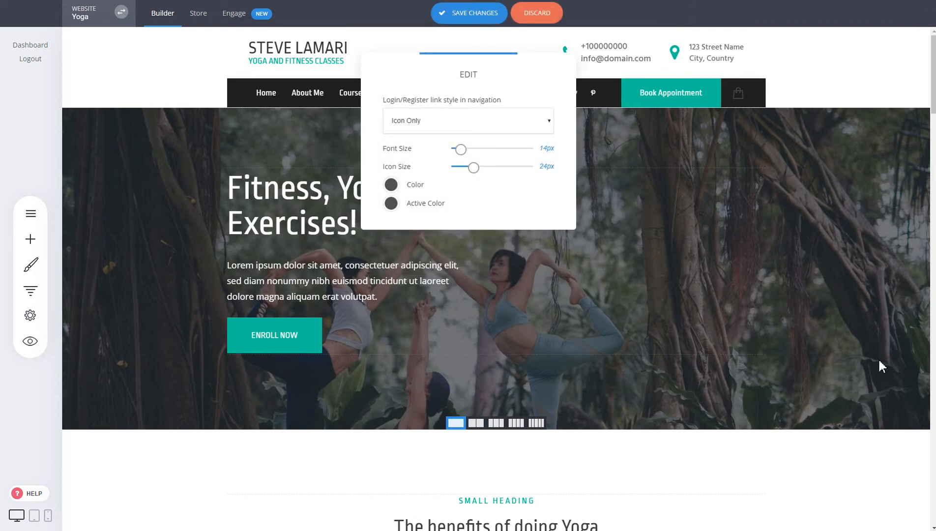
Step: Set the header cart icon's color to white (FFFFFF) and save the page changes
click(391, 185)
click(507, 363)
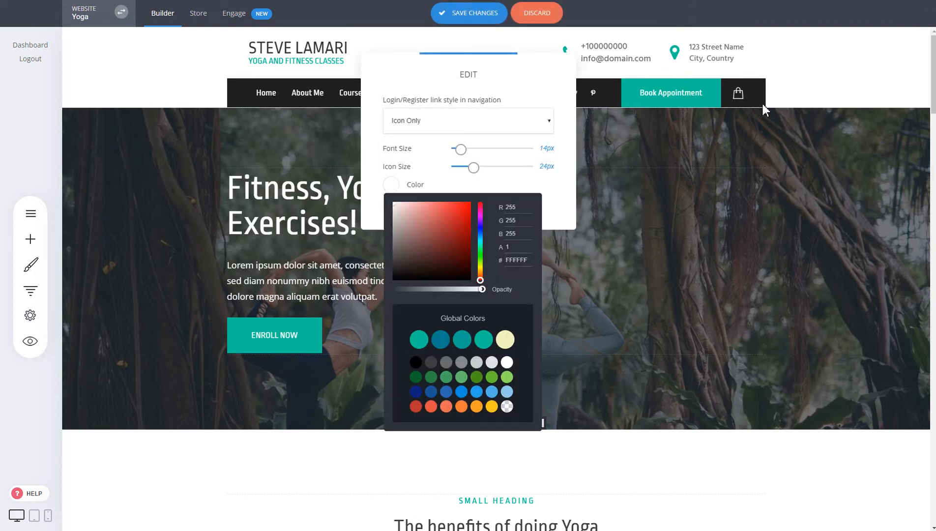
click(816, 148)
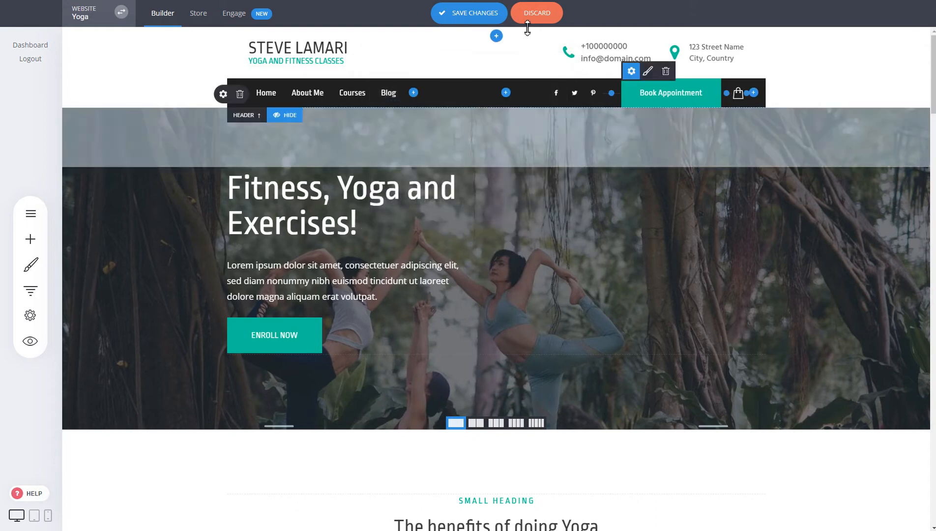
click(498, 14)
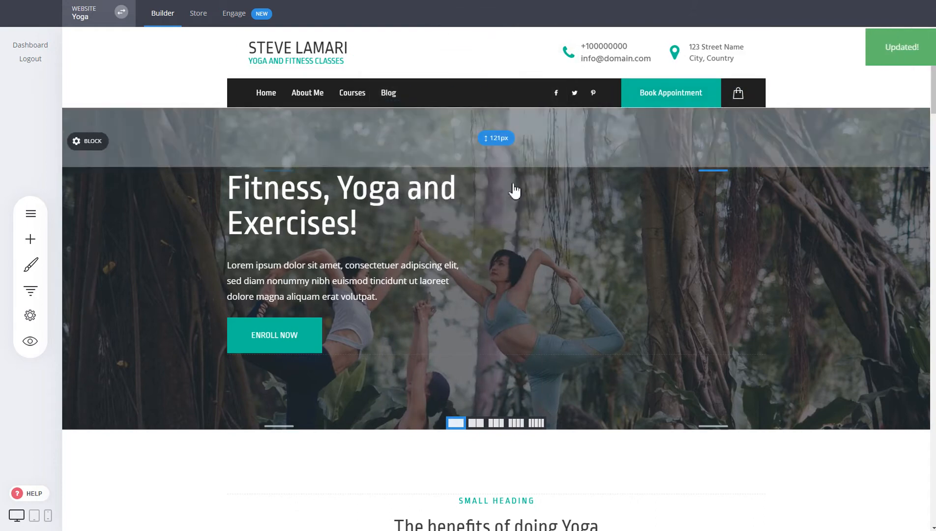
Step: Preview the website, open the Physical product's page and add one unit to the cart
scroll(512, 192, down, 5)
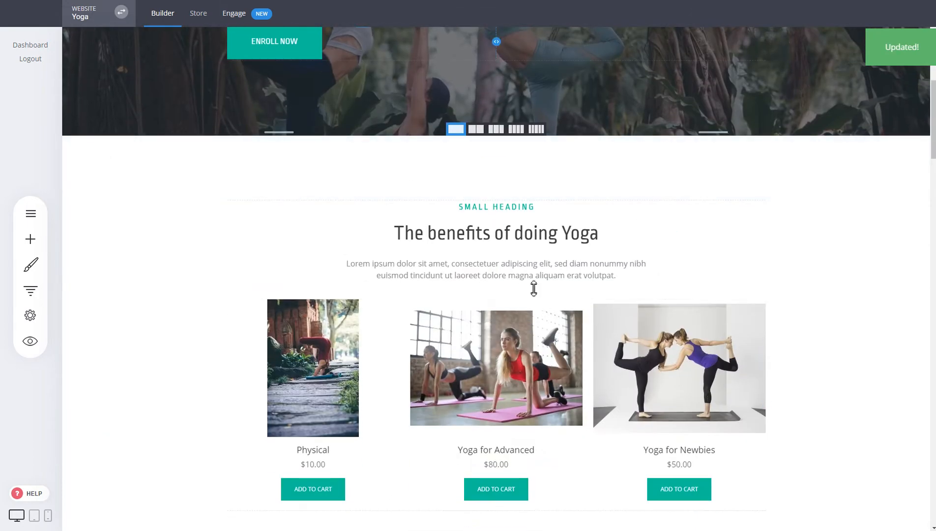
click(30, 340)
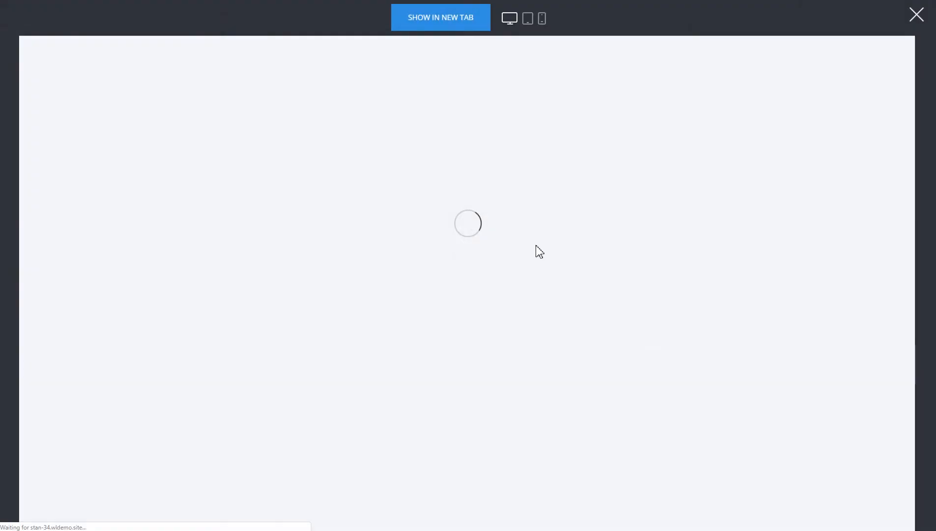
scroll(719, 299, down, 5)
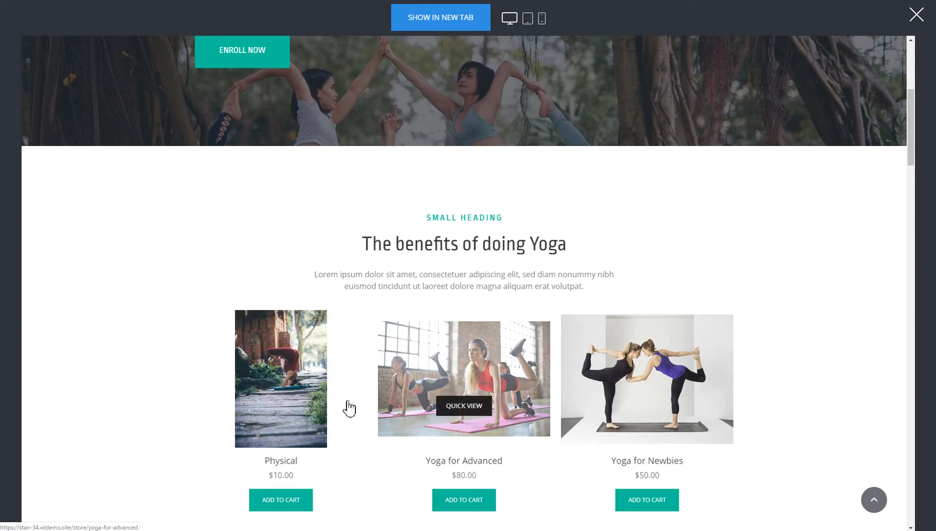
mouse_move(321, 395)
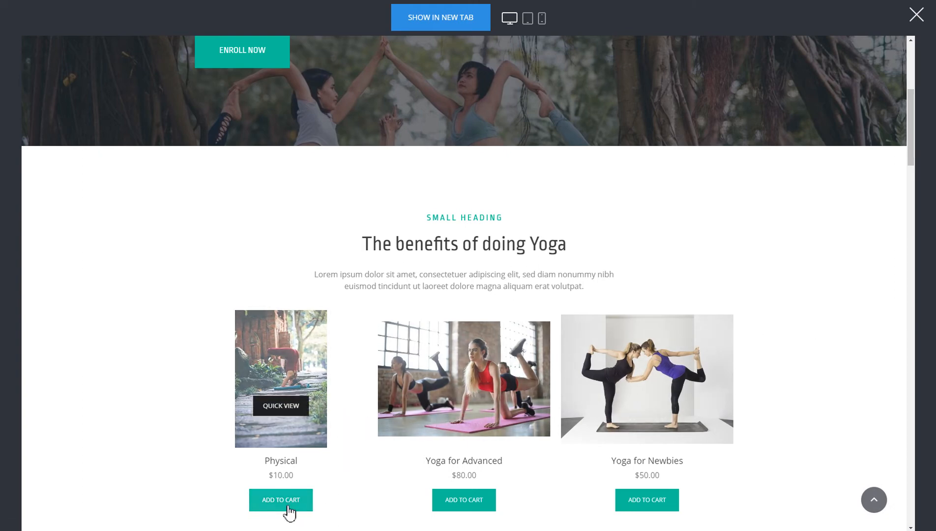
click(298, 341)
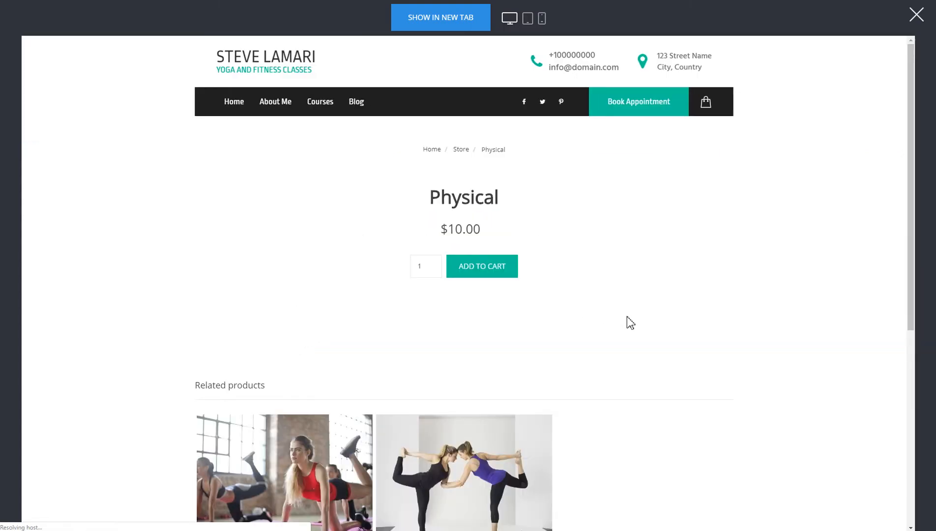
scroll(628, 317, down, 8)
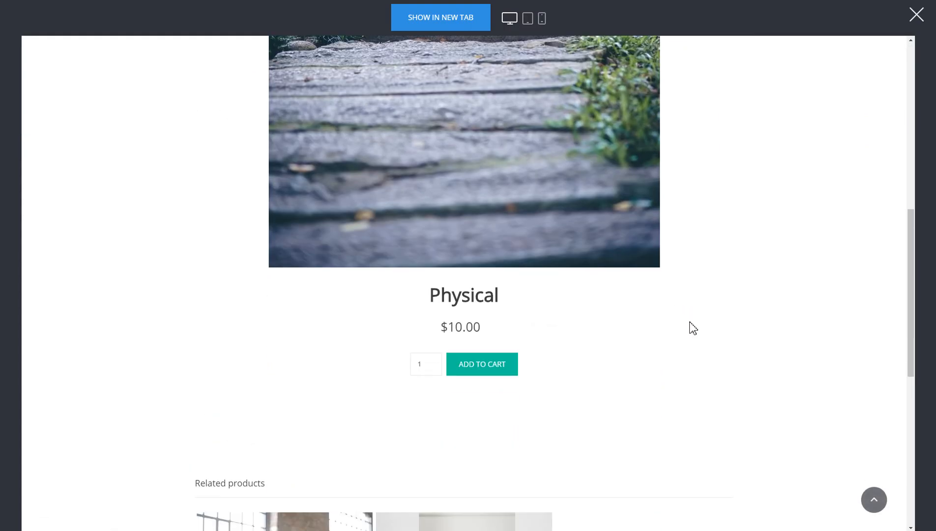
click(514, 377)
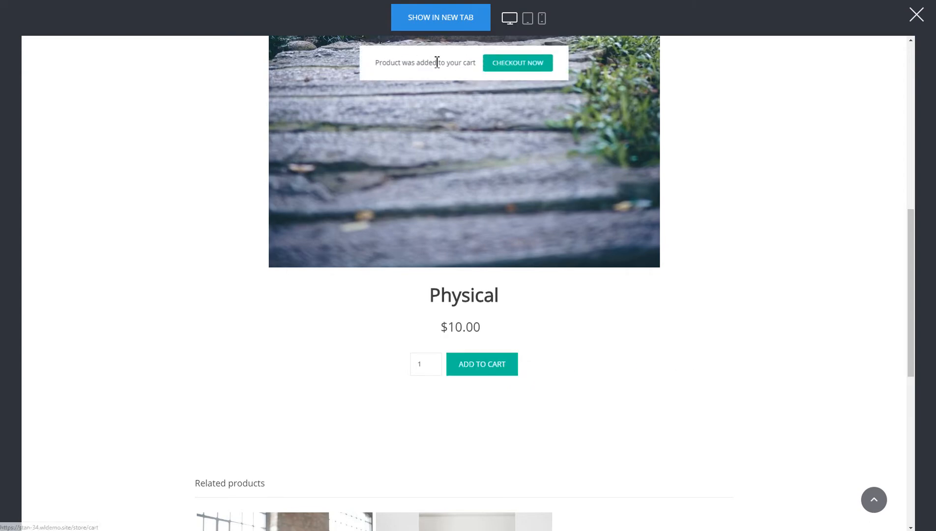
Step: Review the shopping cart from the header cart icon, proceed to the checkout form, and close the preview
scroll(692, 360, up, 8)
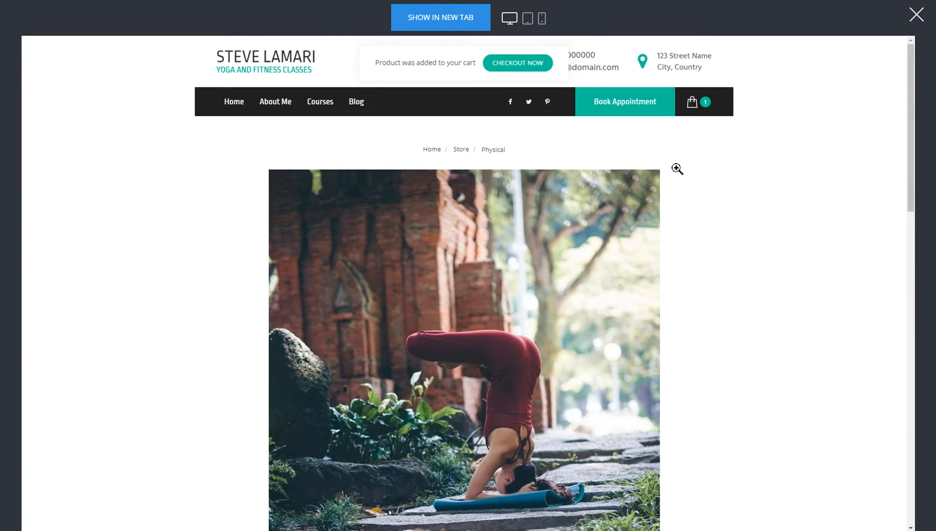
click(697, 114)
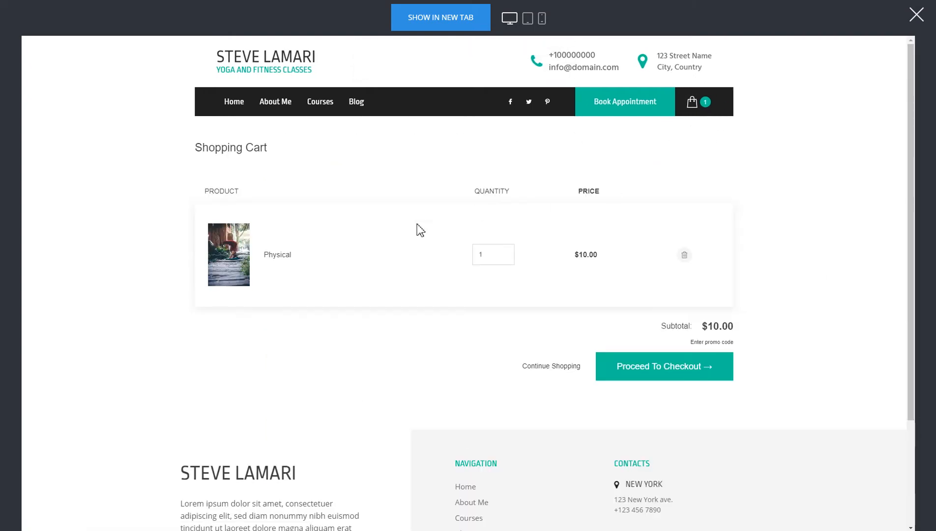
click(685, 375)
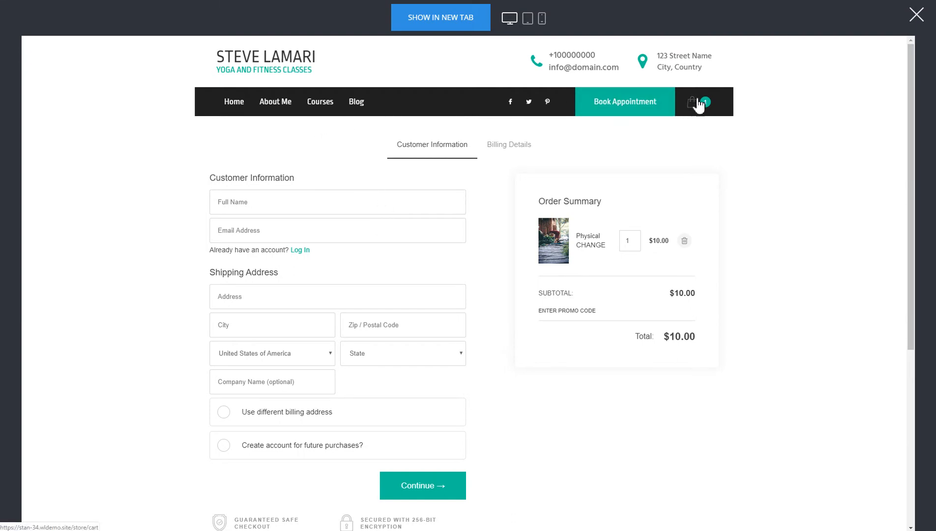
click(915, 15)
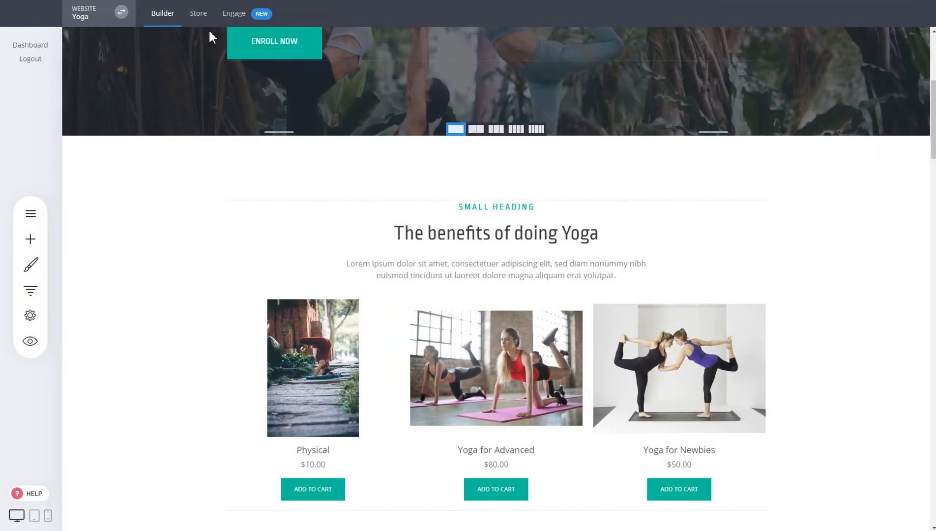
Step: Link the Buy Now button beside the yoga pose image to the store product Yoga for Advanced
mouse_move(403, 87)
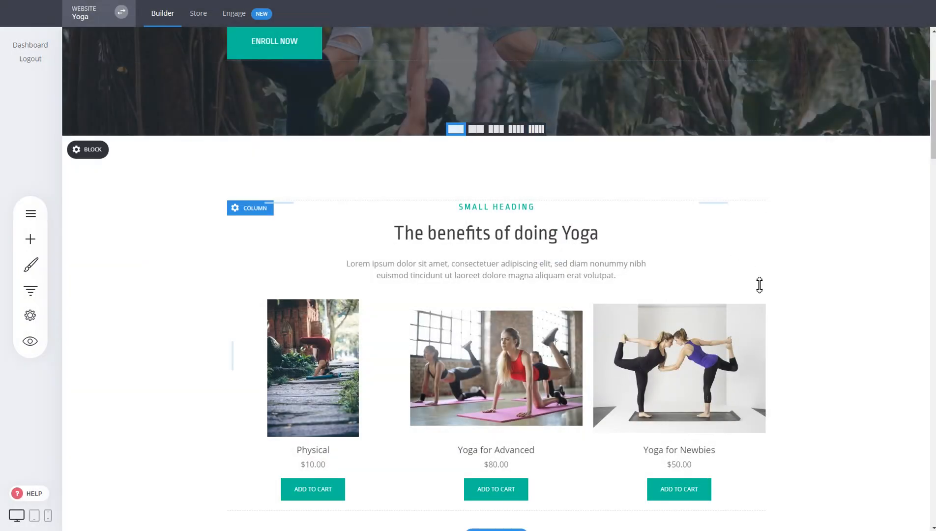
scroll(781, 287, down, 2)
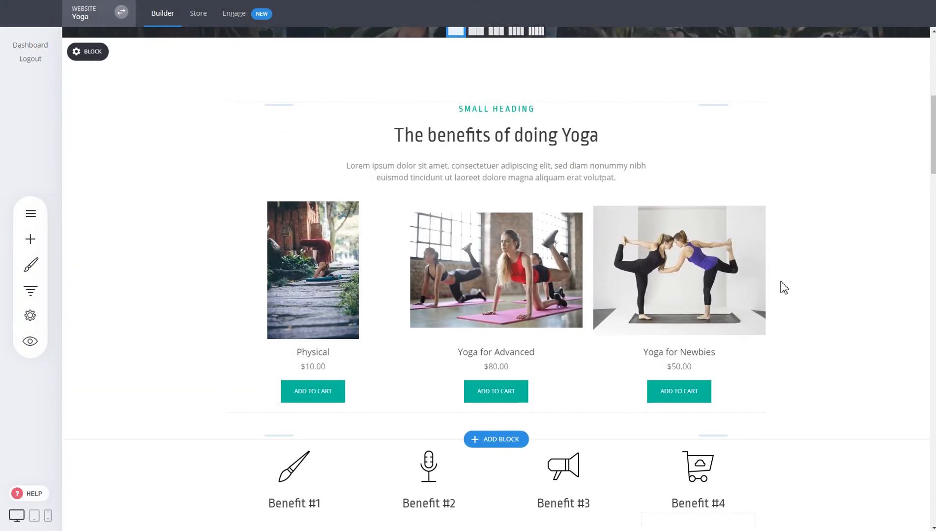
scroll(784, 287, down, 4)
scroll(784, 287, up, 5)
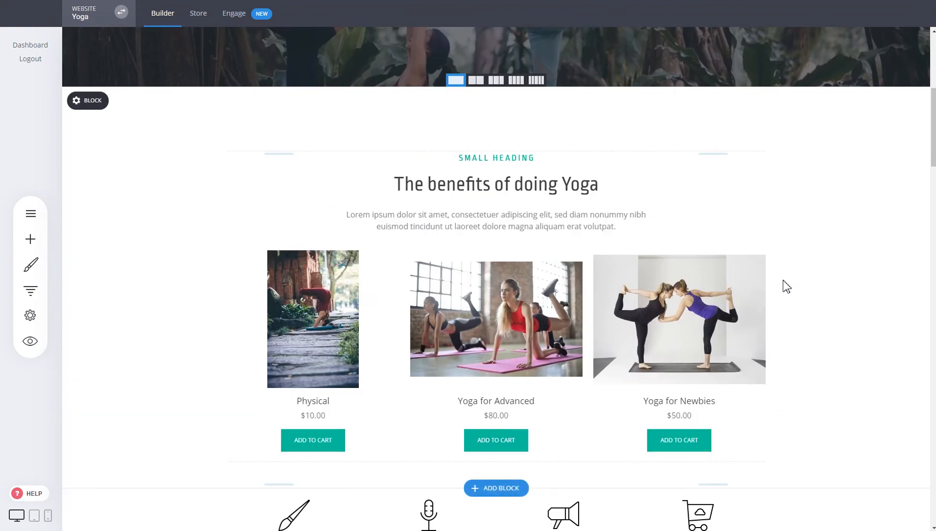
scroll(787, 287, down, 4)
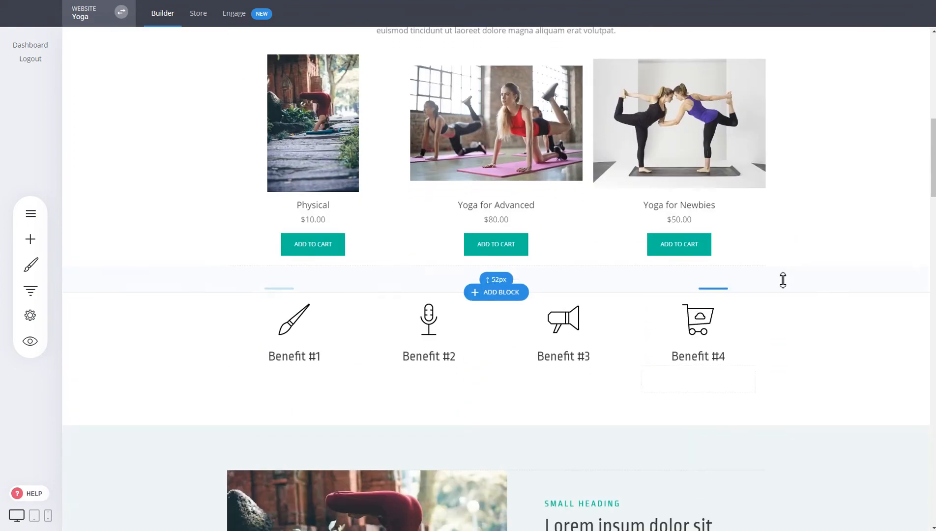
scroll(781, 279, down, 5)
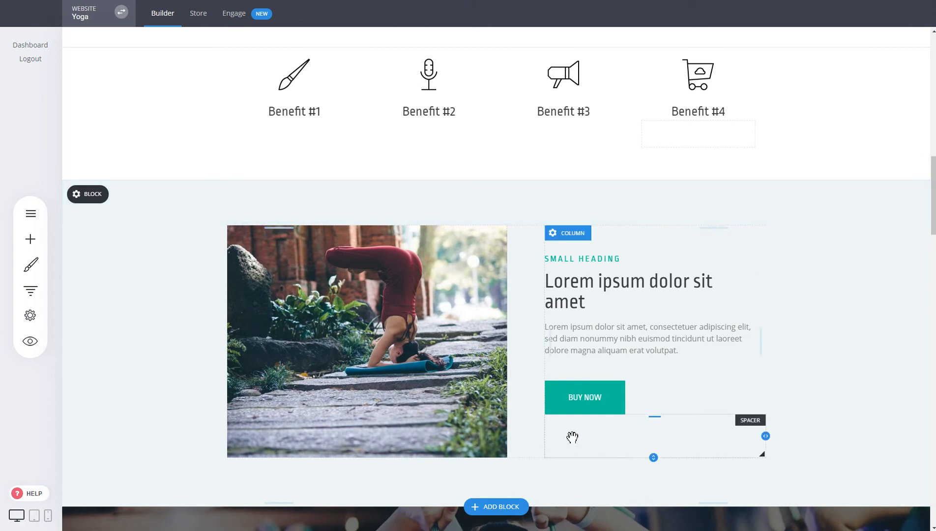
click(604, 402)
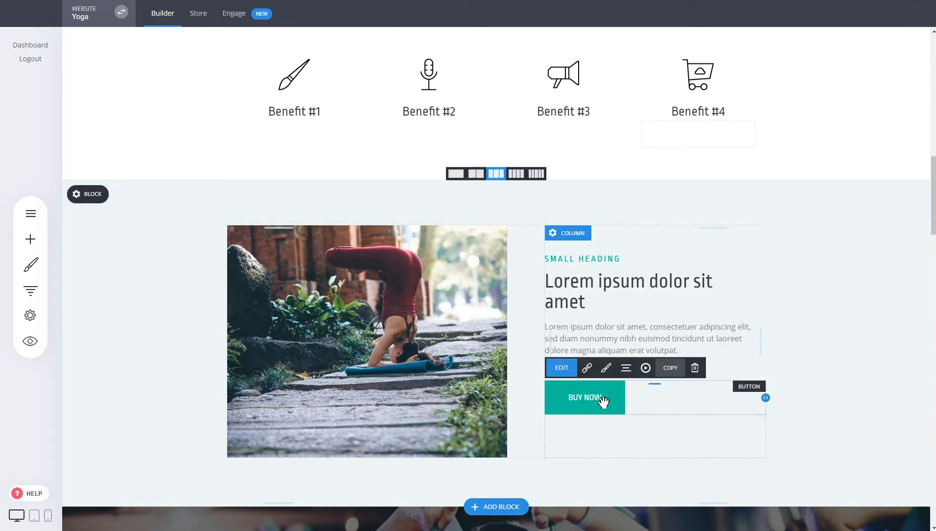
click(589, 374)
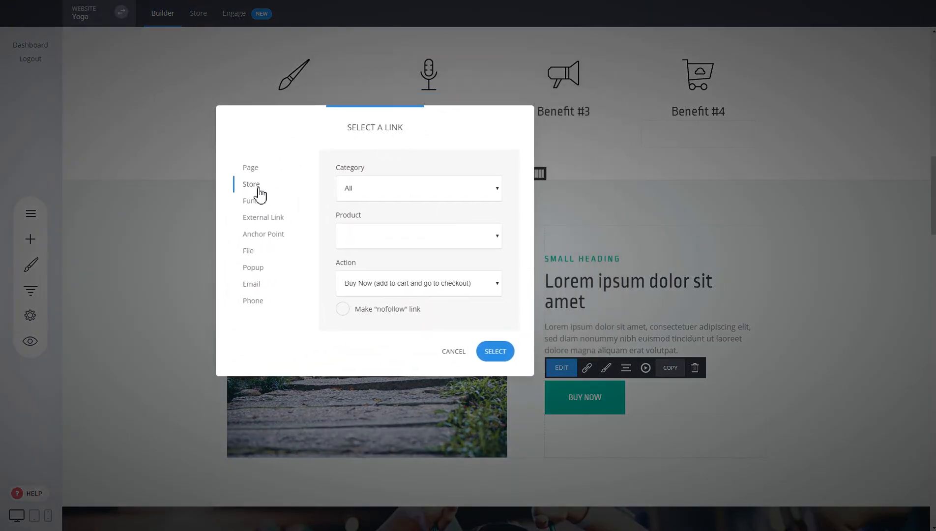
click(250, 169)
click(251, 186)
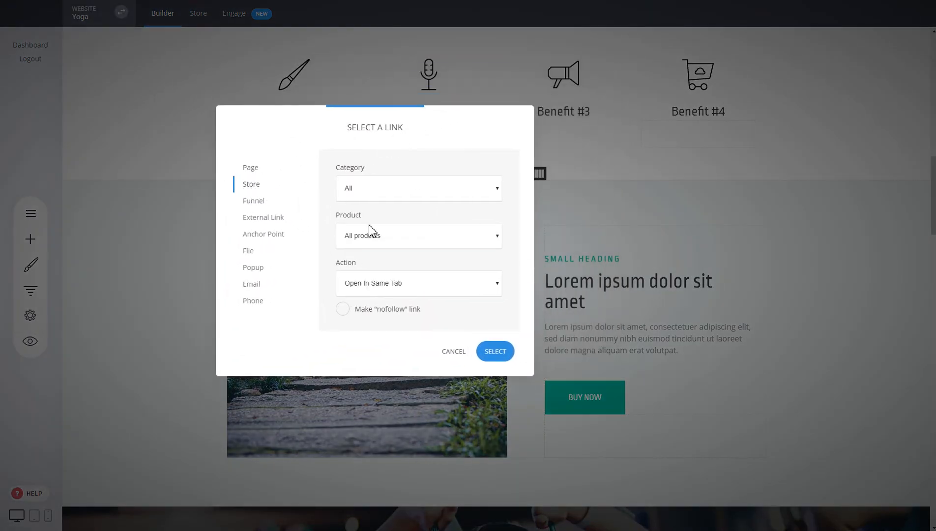
click(387, 239)
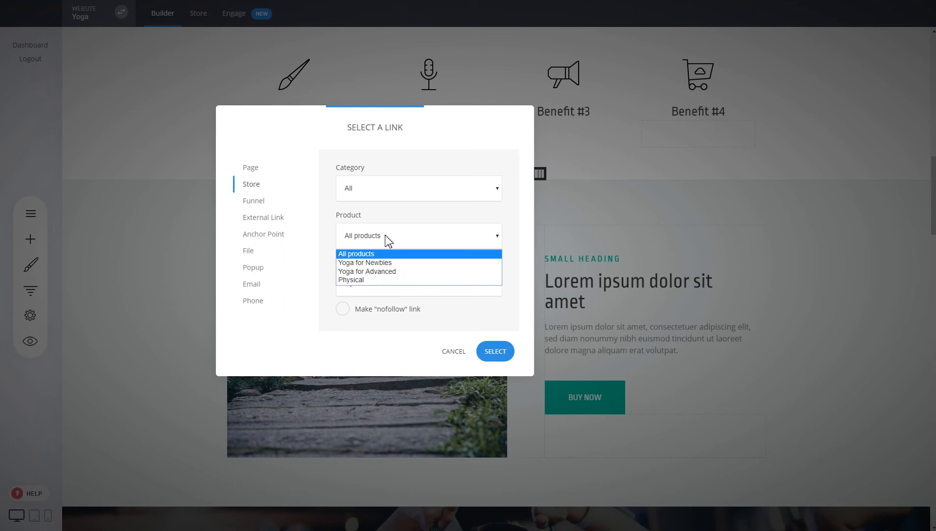
click(372, 272)
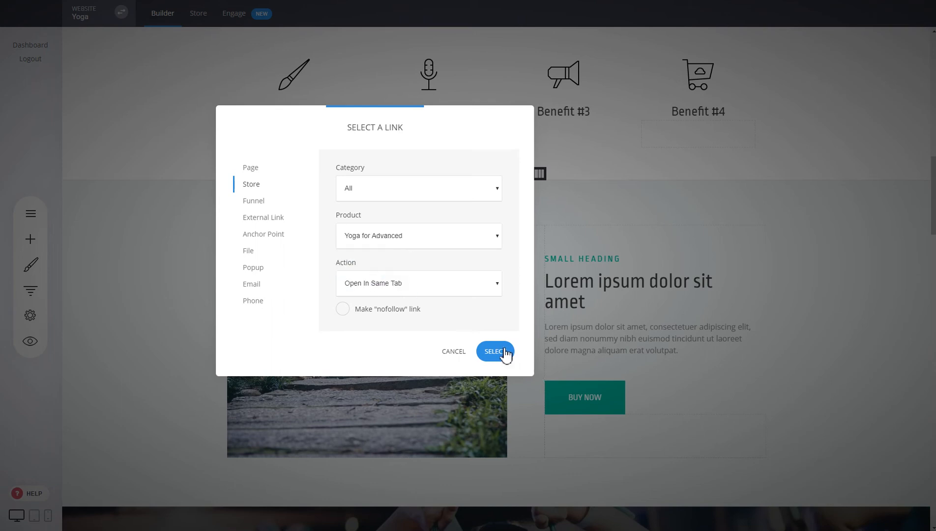
Step: Set the Buy Now button's link action to "Buy Now (add to cart and go to checkout)" and save the page changes
click(425, 292)
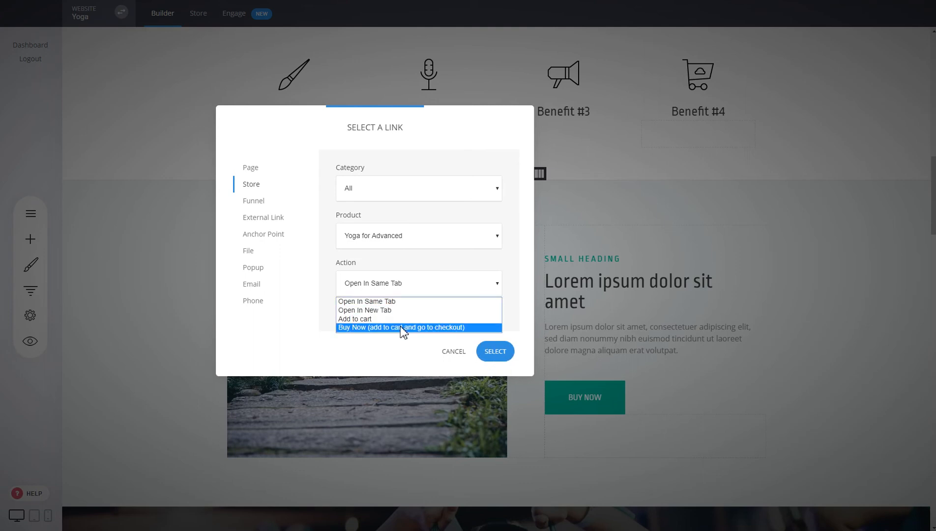
click(384, 328)
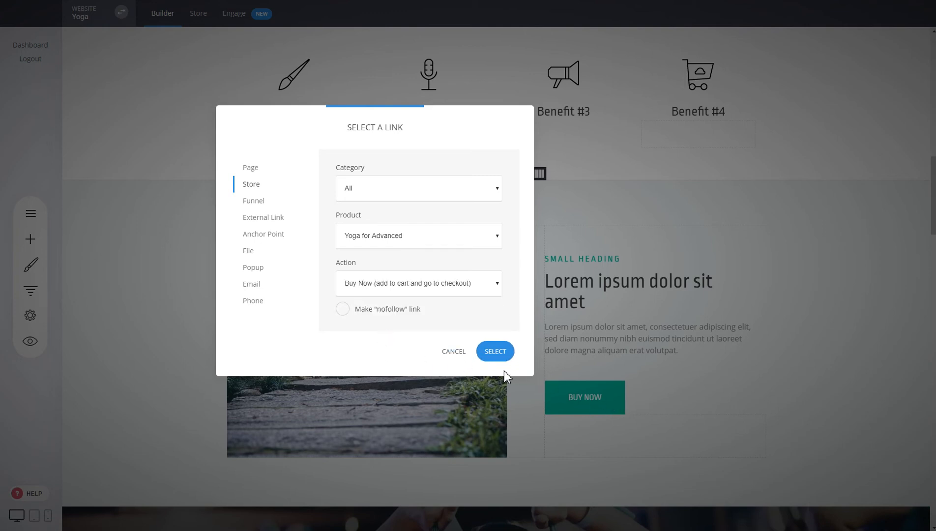
click(486, 361)
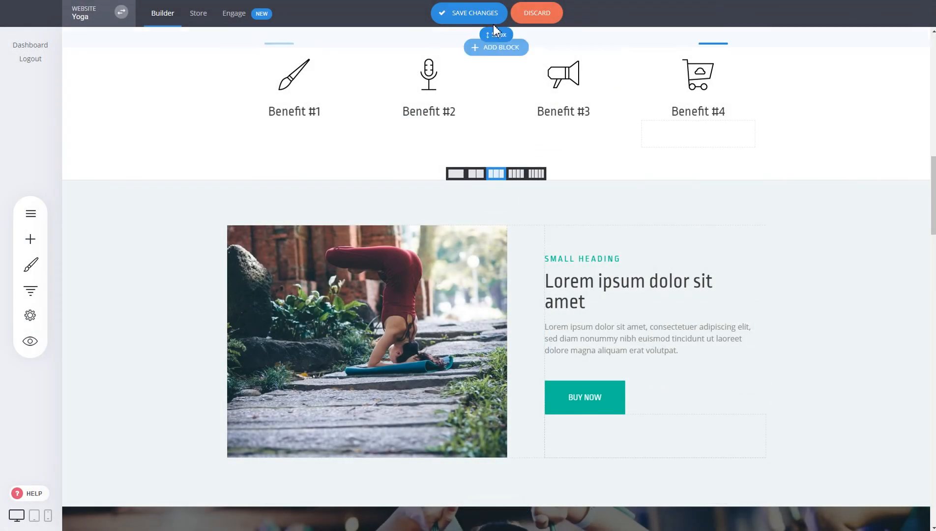
click(491, 20)
Step: Preview the website, test the Buy Now button through to checkout, and remove the Physical product from the order summary
click(30, 341)
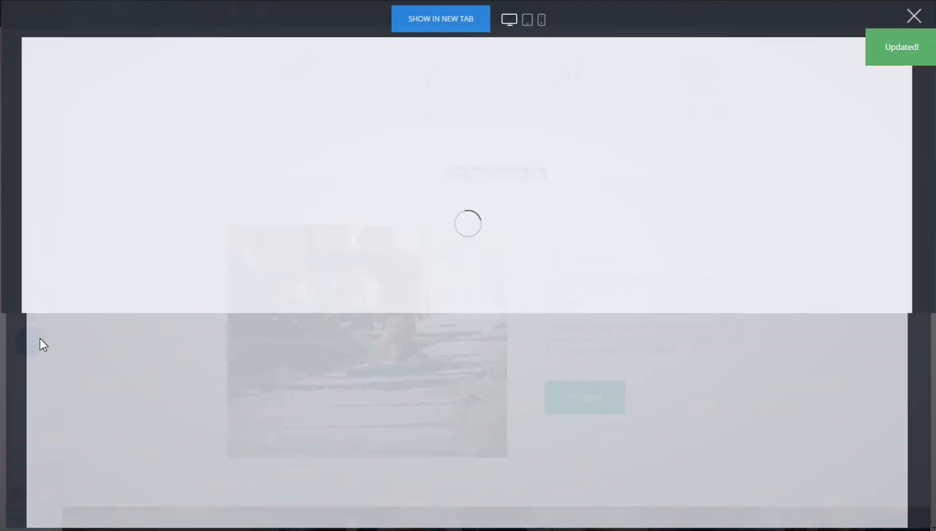
scroll(629, 300, down, 20)
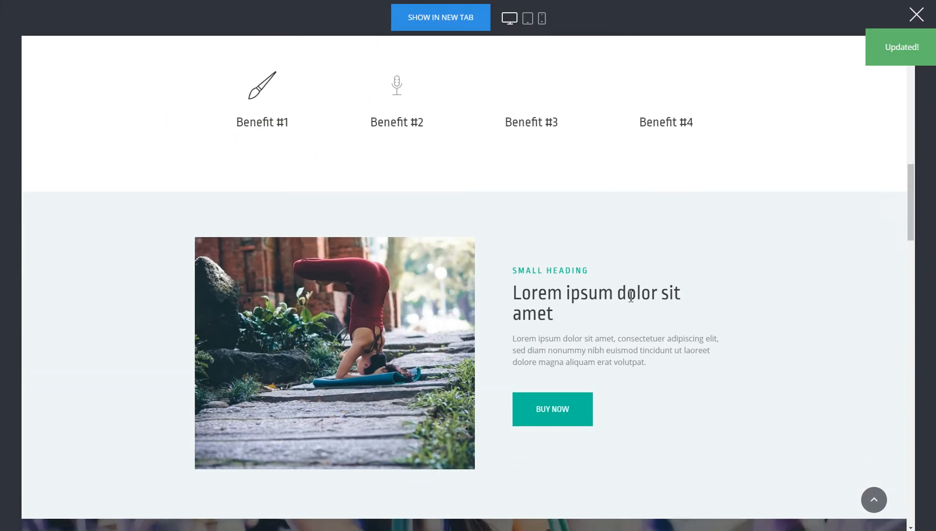
scroll(714, 308, up, 4)
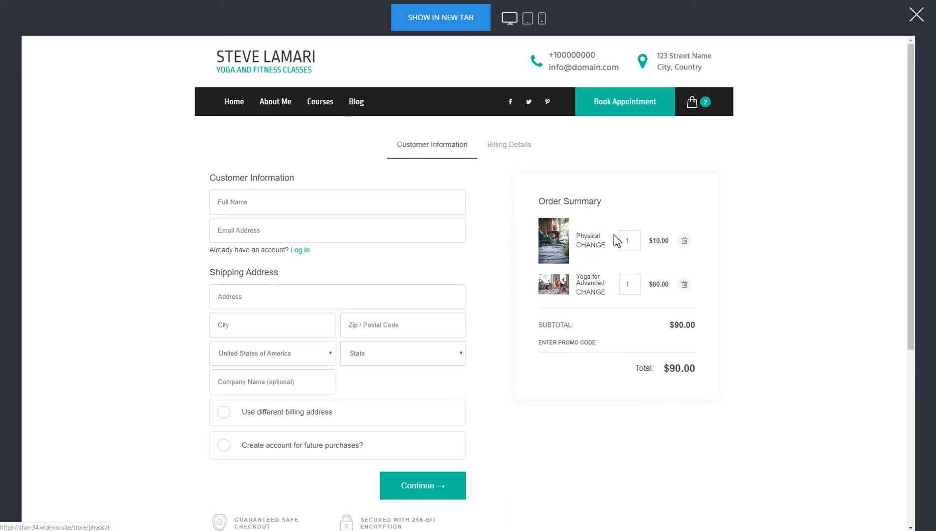
click(684, 241)
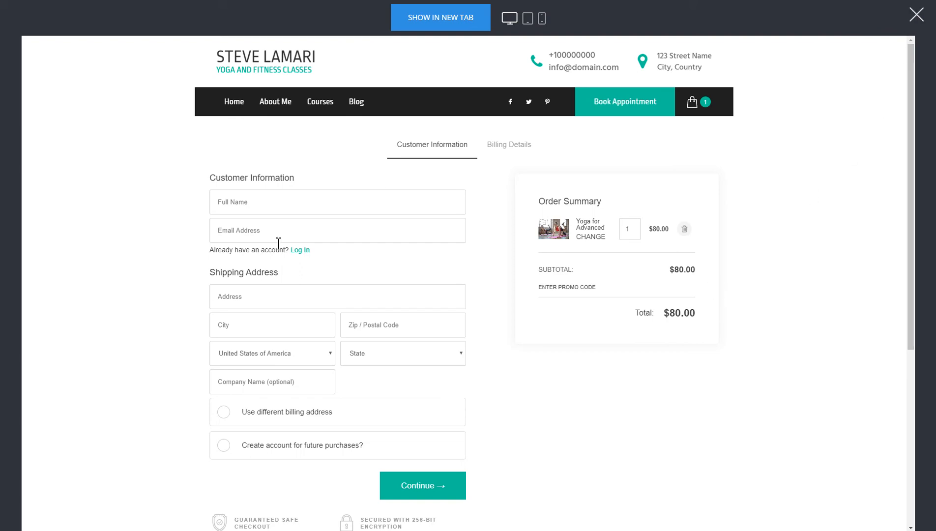
Step: Close the preview, add a Store item to the header navigation menu linked to all store products, and save the page changes
click(917, 16)
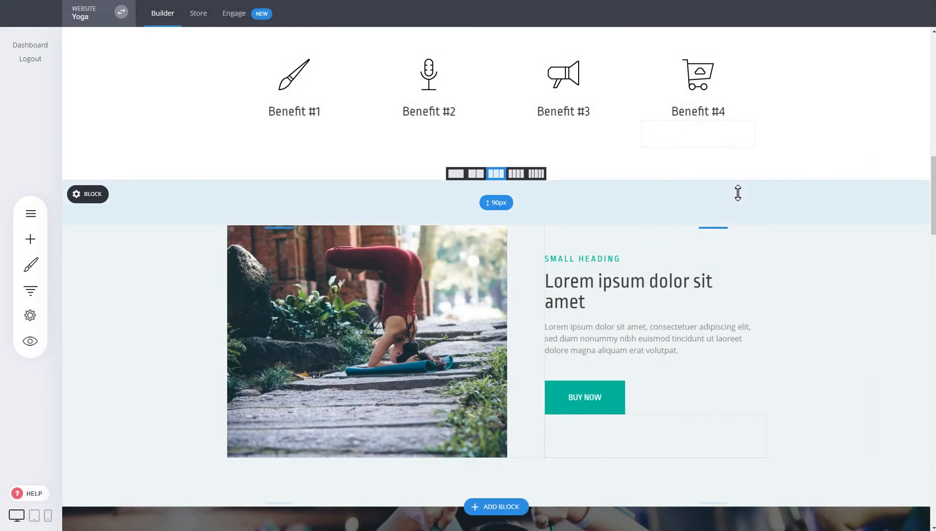
scroll(747, 207, up, 15)
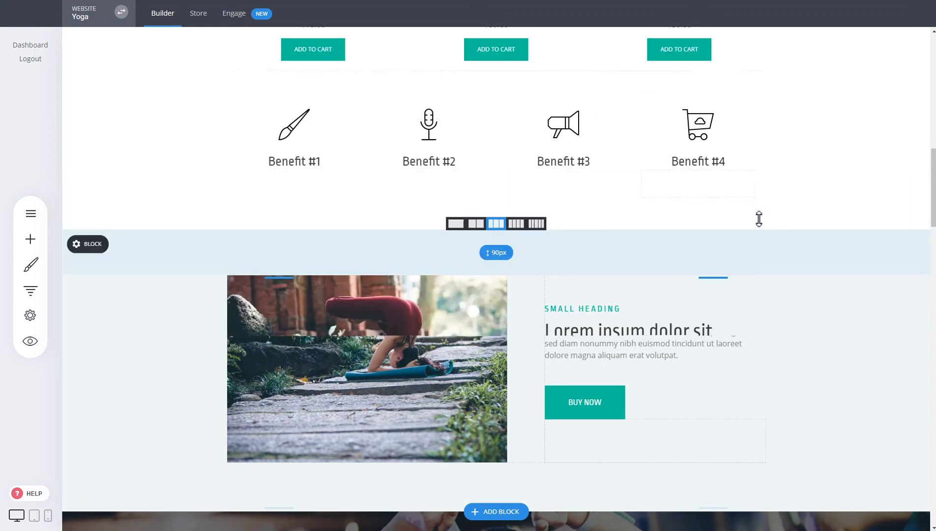
scroll(764, 213, up, 1)
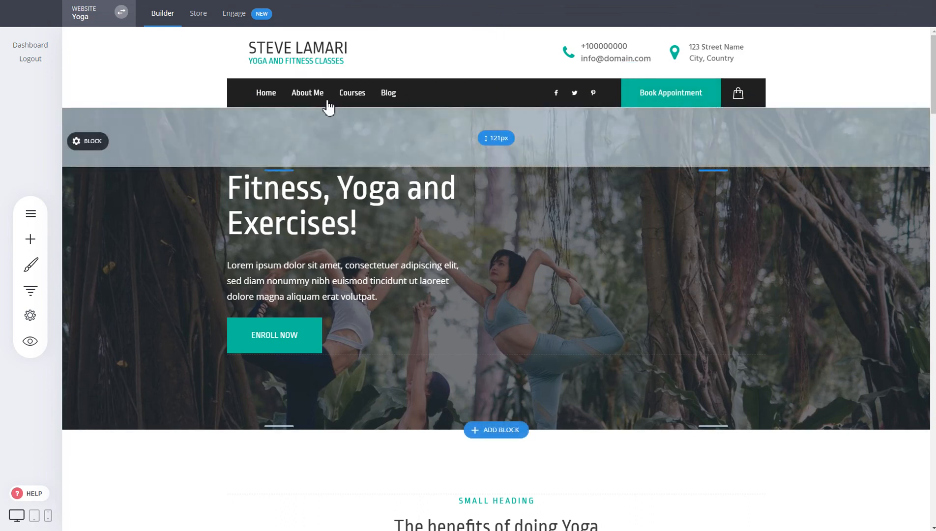
mouse_move(280, 94)
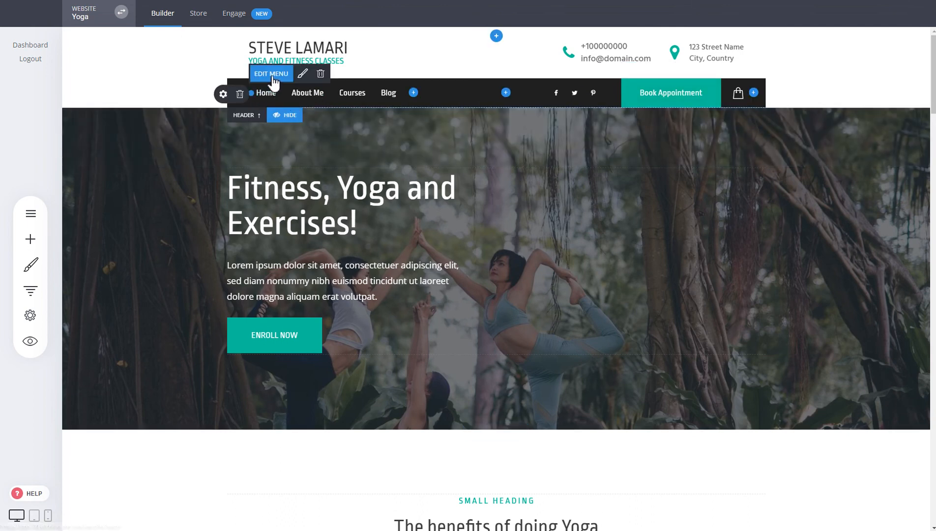
click(272, 75)
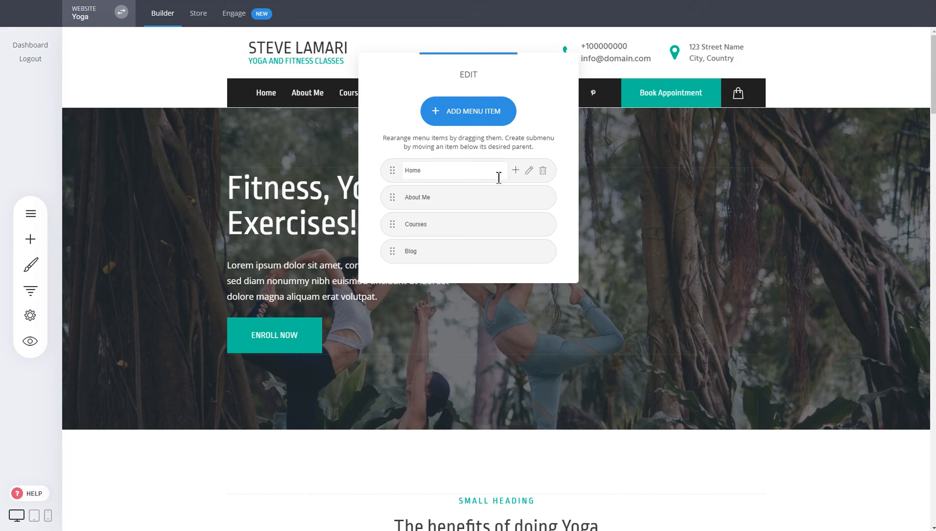
click(464, 122)
click(353, 133)
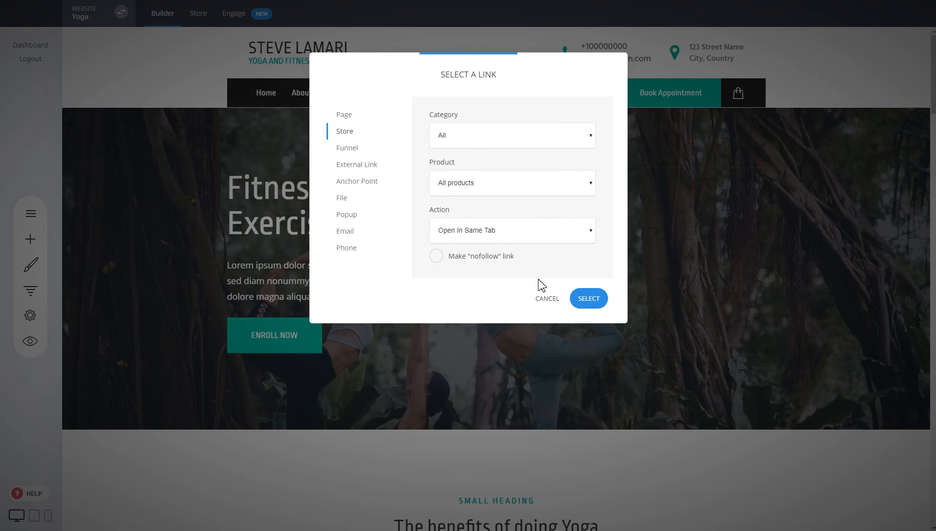
click(599, 306)
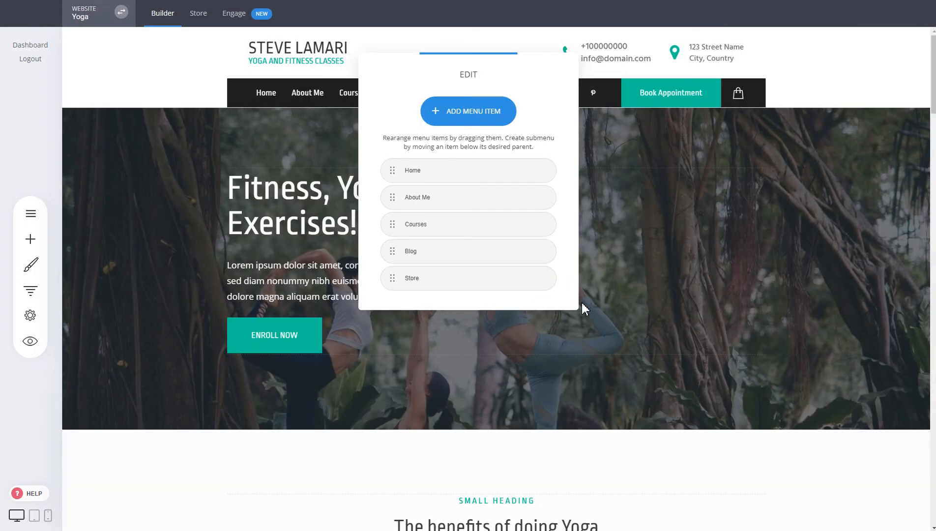
click(661, 274)
click(456, 12)
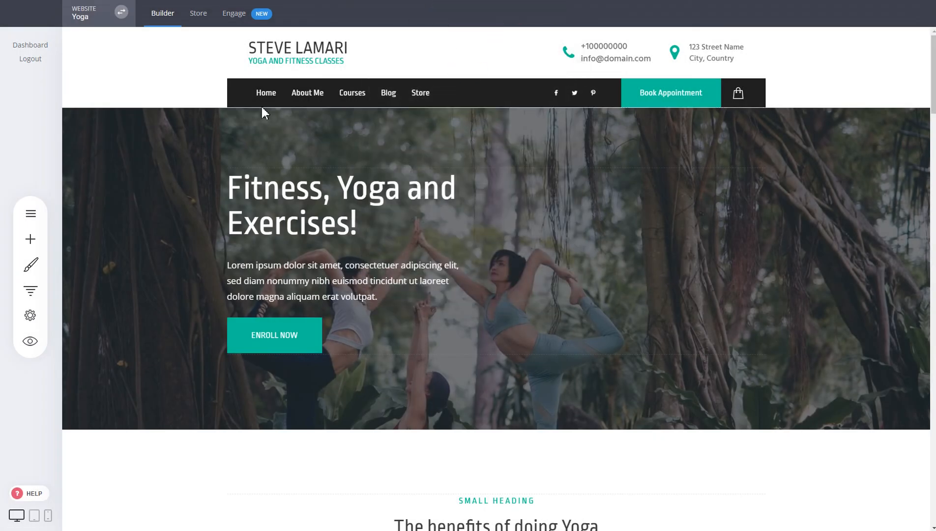
Step: Preview the website, open the Store page from the header menu, look through its product listing, and close the preview
click(30, 341)
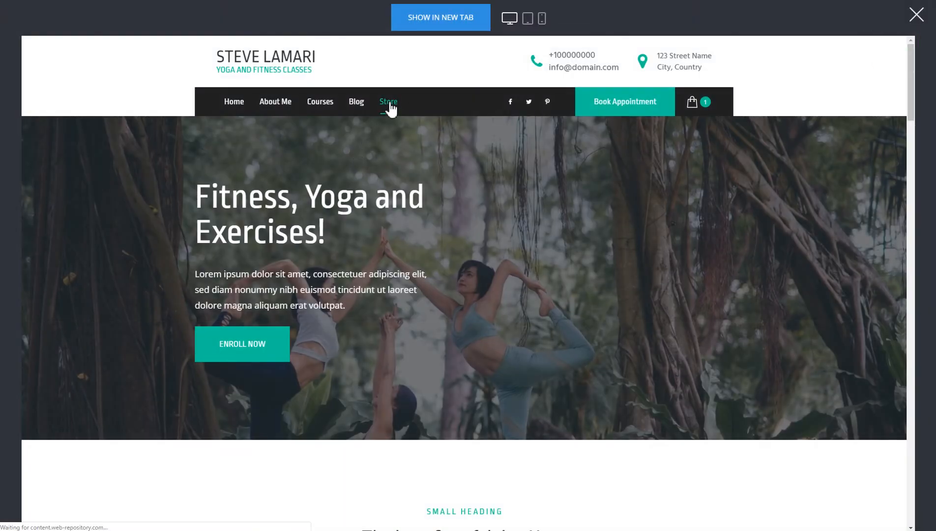
click(388, 103)
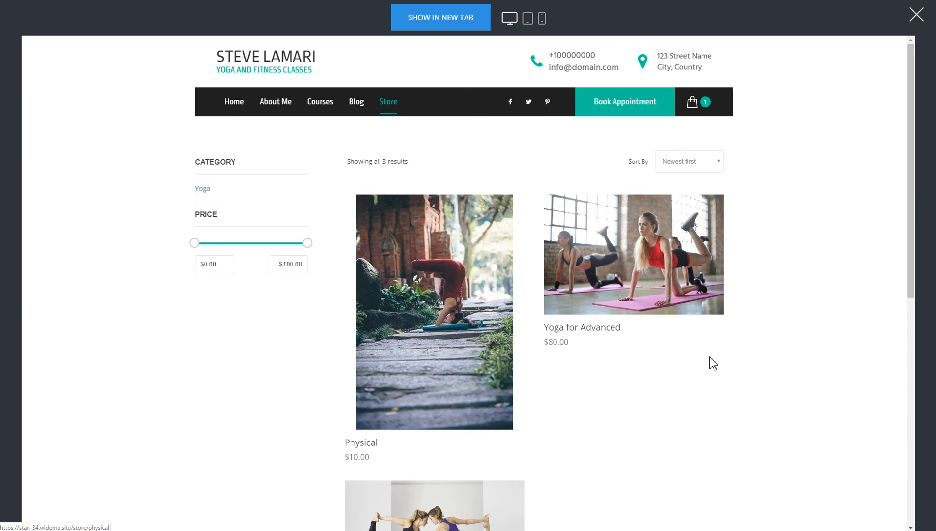
scroll(573, 335, down, 4)
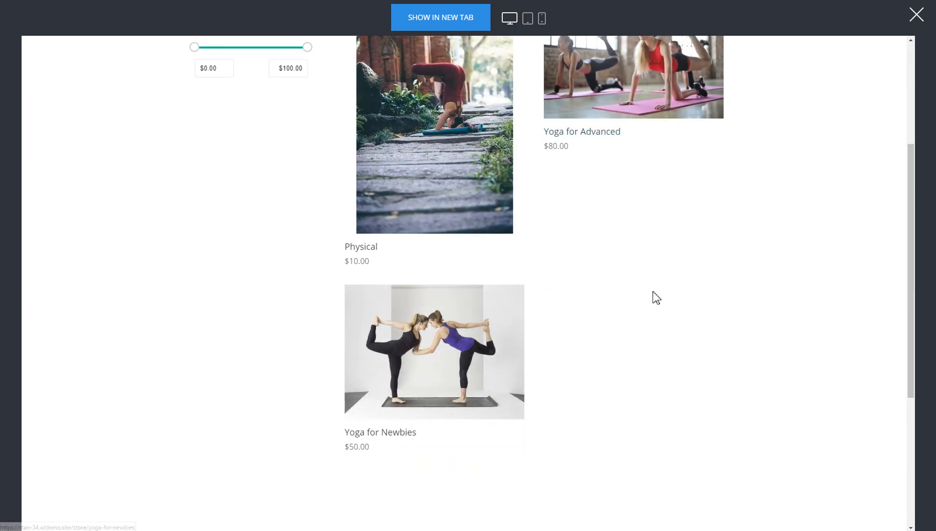
scroll(654, 297, up, 4)
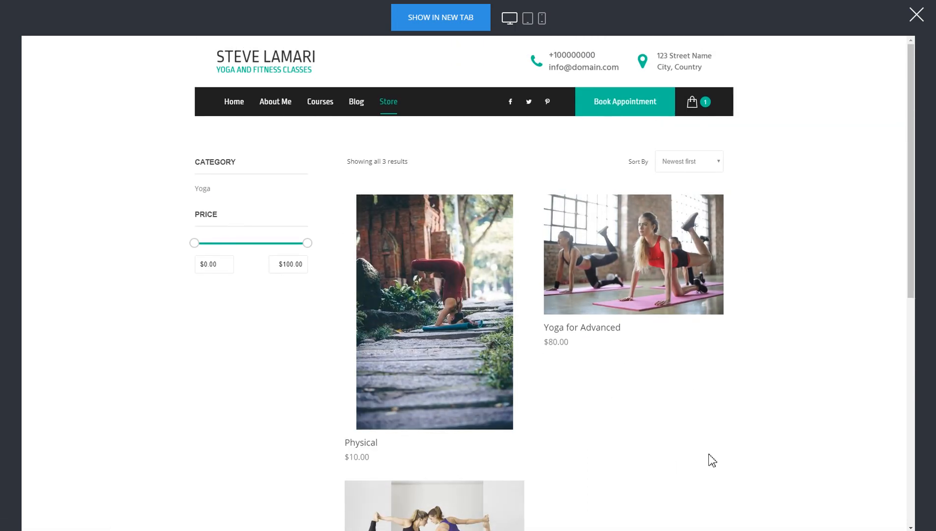
click(916, 16)
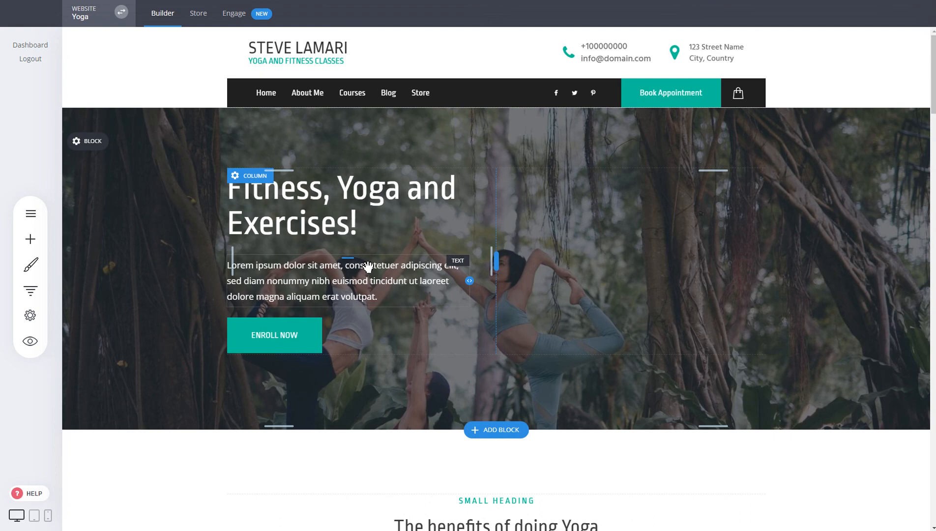
Step: View the product list in the store administration, revisit the store dashboard, and return to the website builder
click(202, 22)
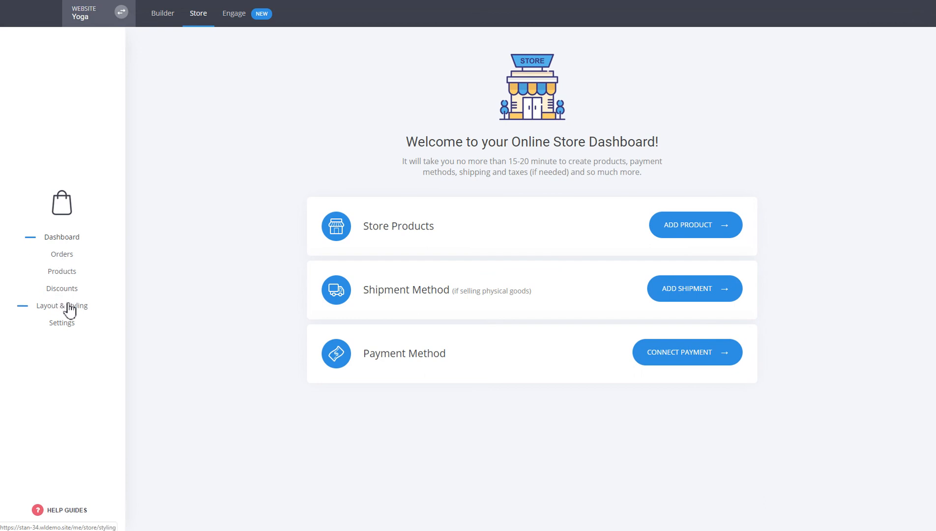
click(62, 276)
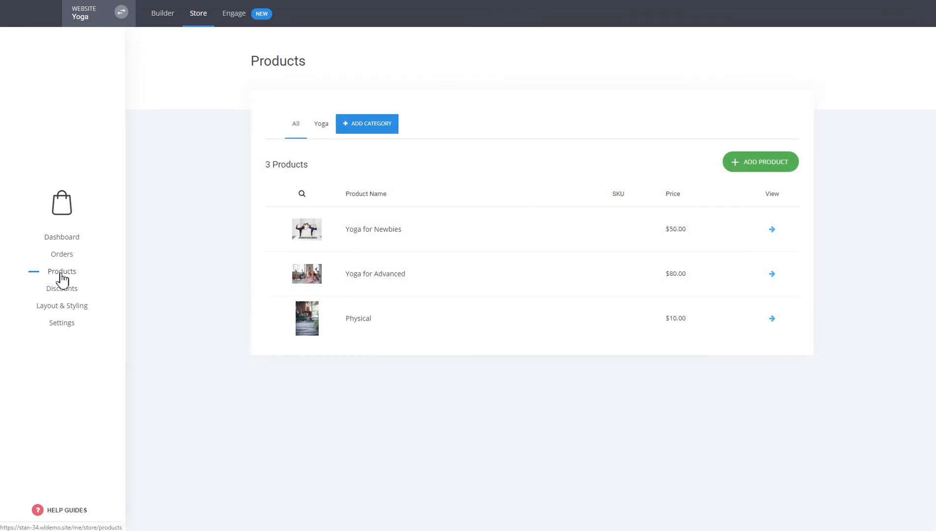
click(194, 19)
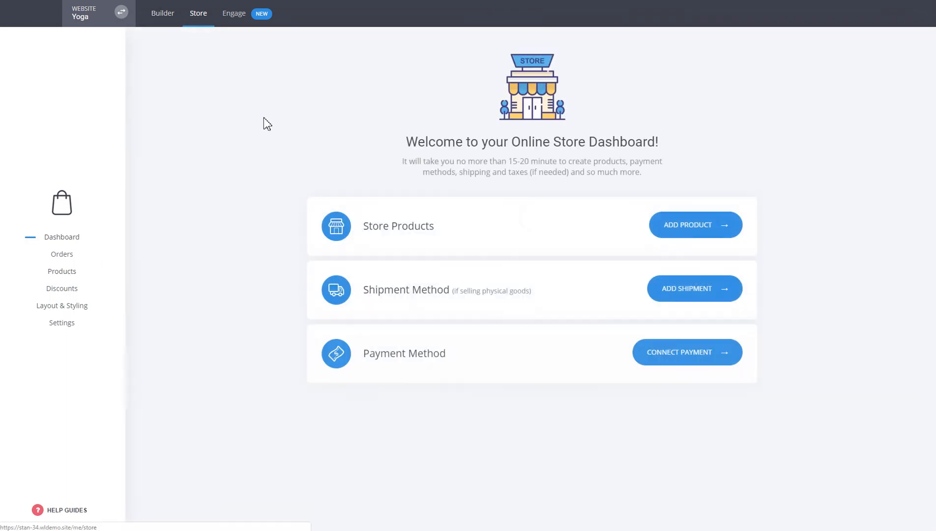
click(169, 20)
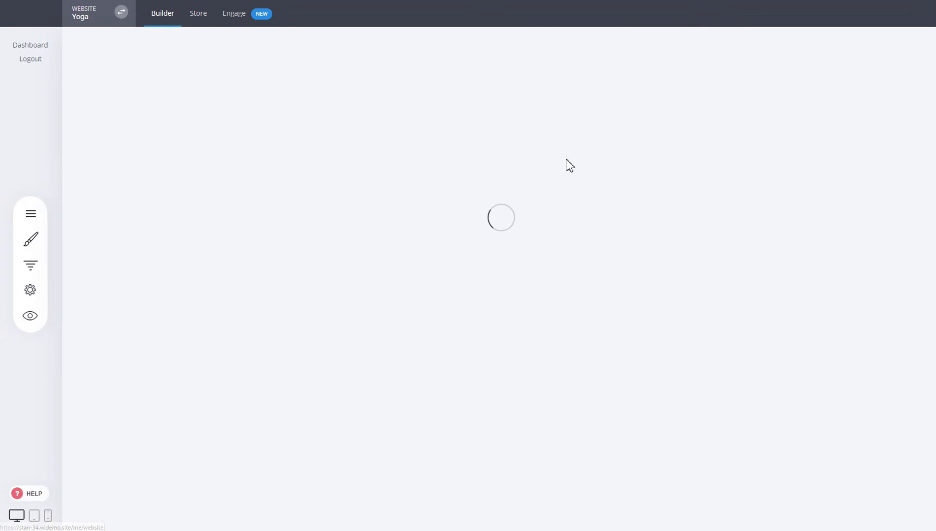